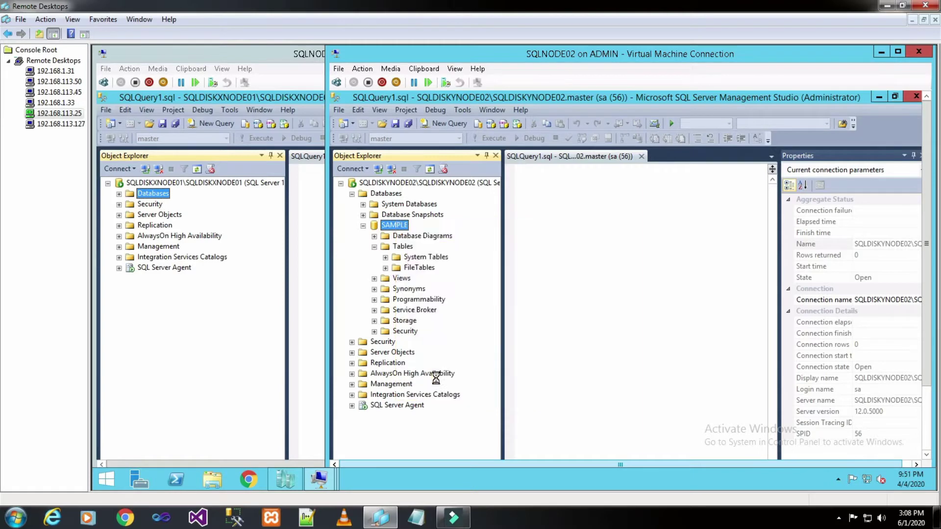
Collapse the Databases folder on SQLDISKYNODE02, then expand and refresh its Replication folder to check the local publications and subscriptions
click(373, 247)
click(351, 193)
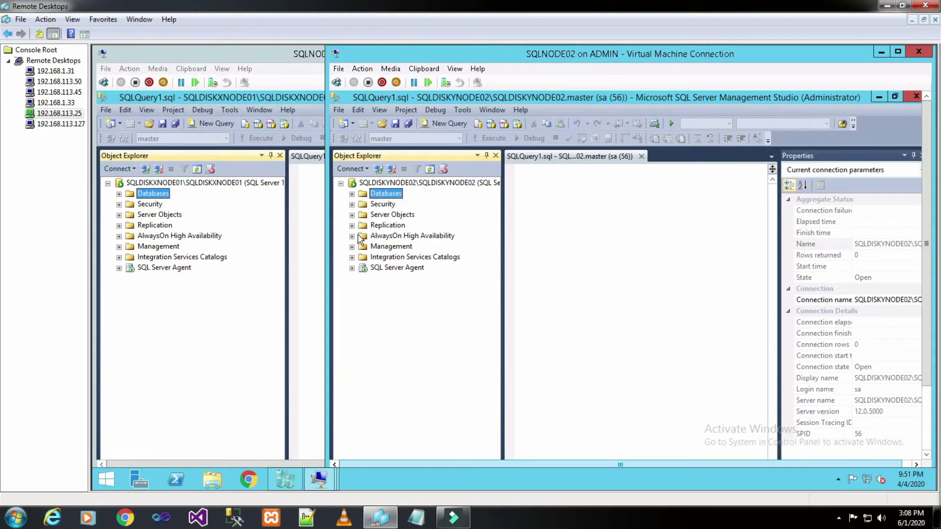
click(352, 225)
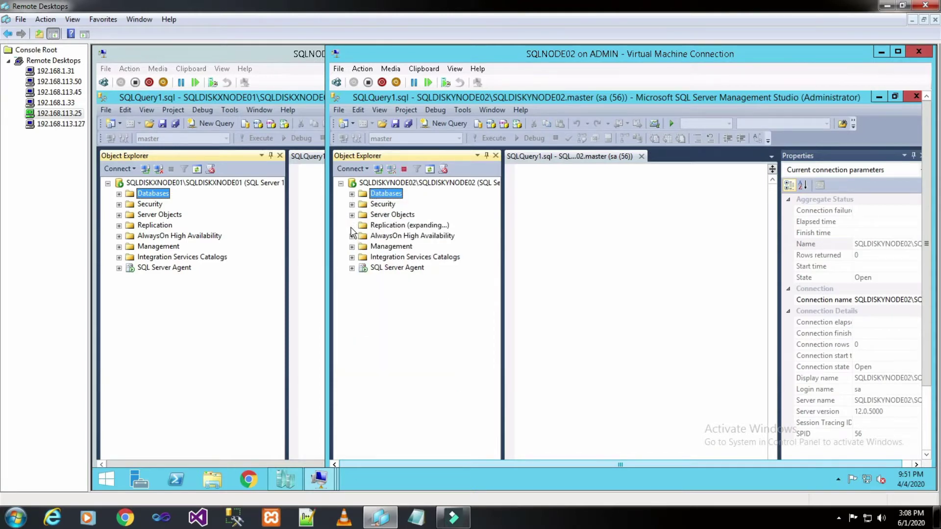
right_click(383, 225)
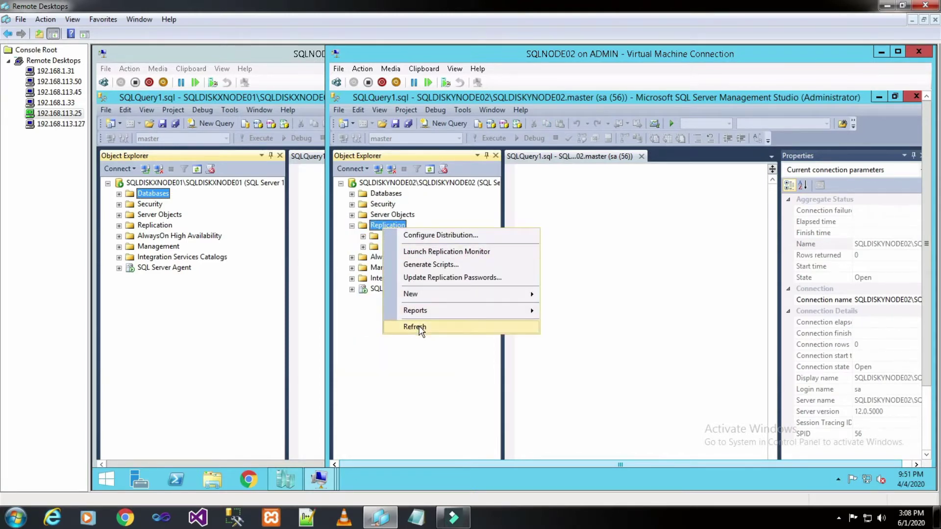
click(419, 327)
click(363, 246)
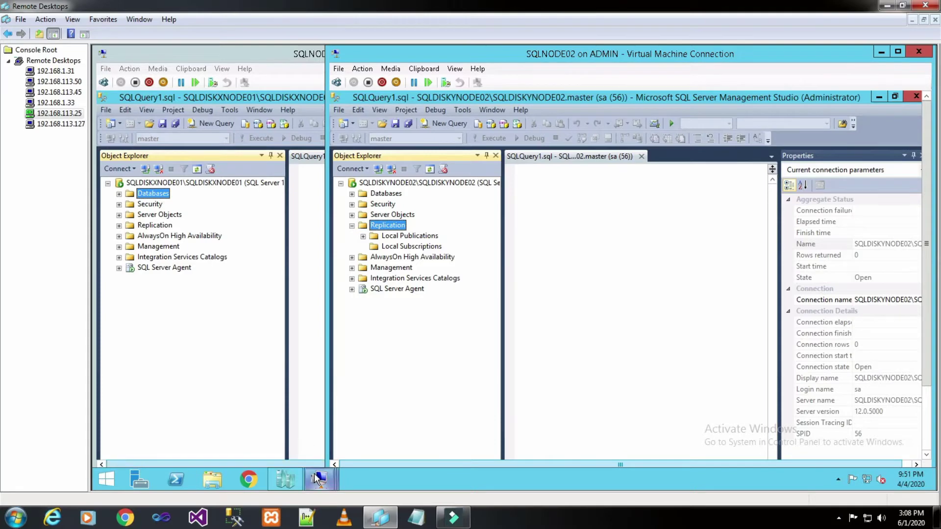
Switch to the SQLNODE01 machine, refresh its databases, and review the tables in the SAMPLE database, including dbo.OFFICER
mouse_move(319, 479)
click(311, 443)
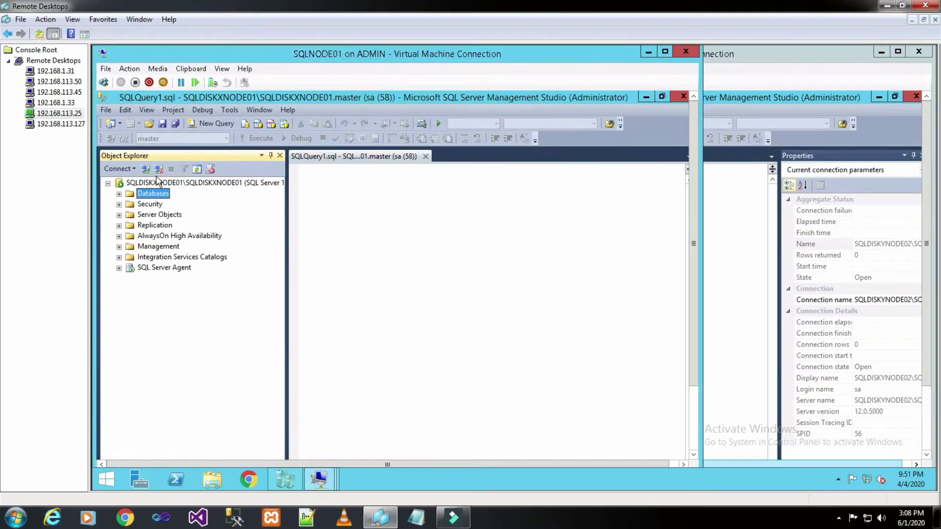
right_click(155, 196)
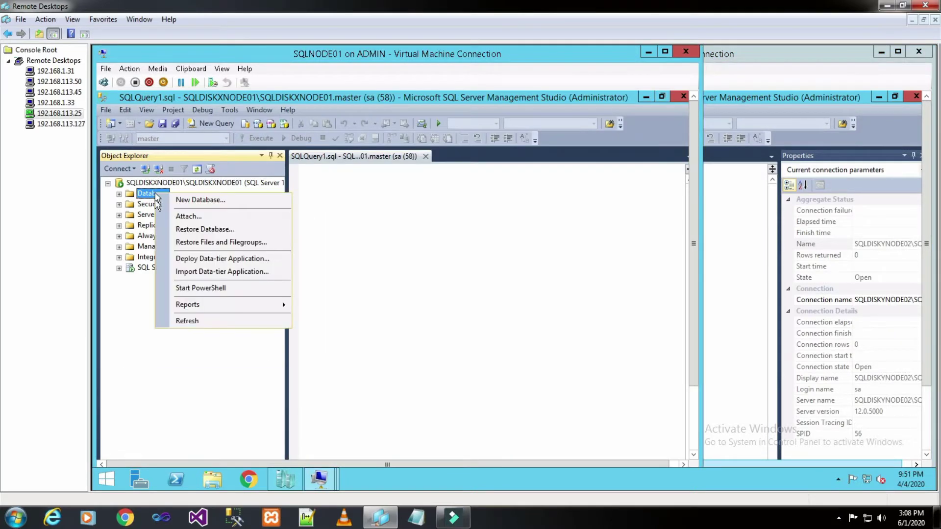
click(196, 324)
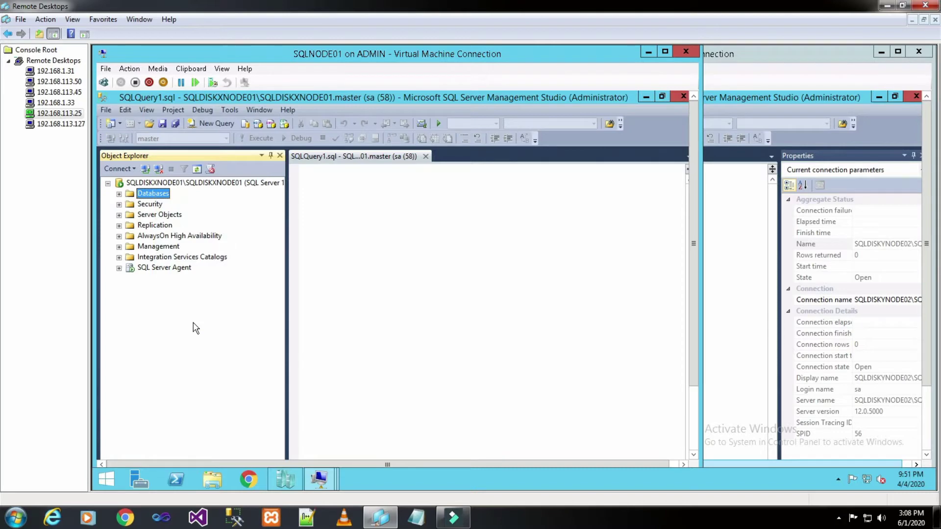
click(119, 194)
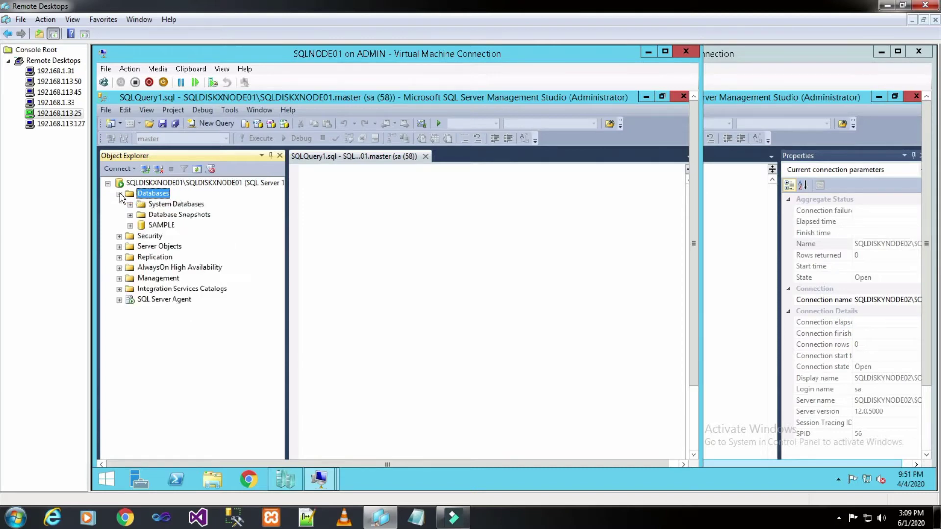
click(130, 225)
click(141, 247)
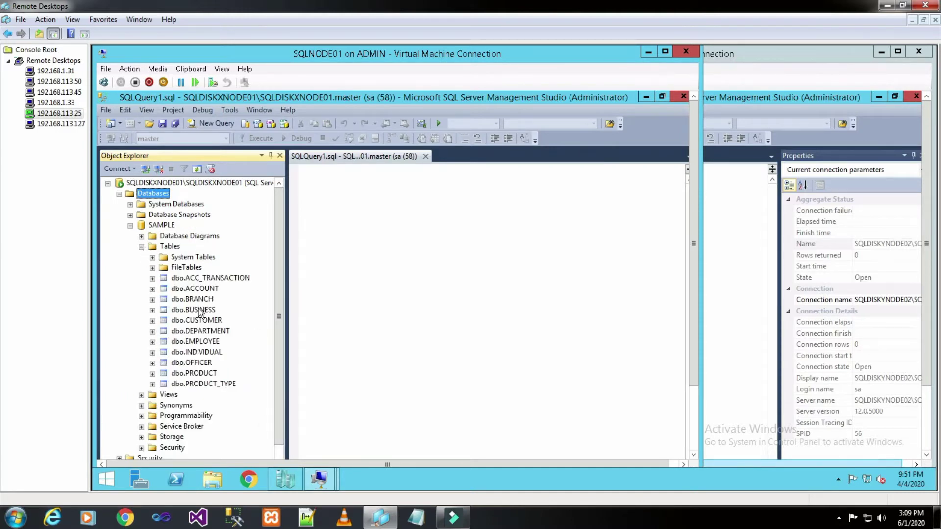
click(193, 364)
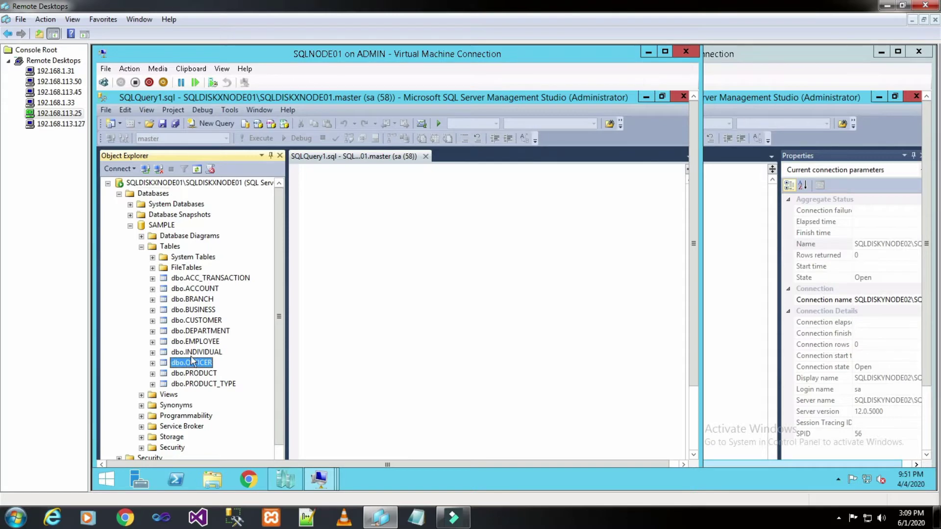
click(130, 226)
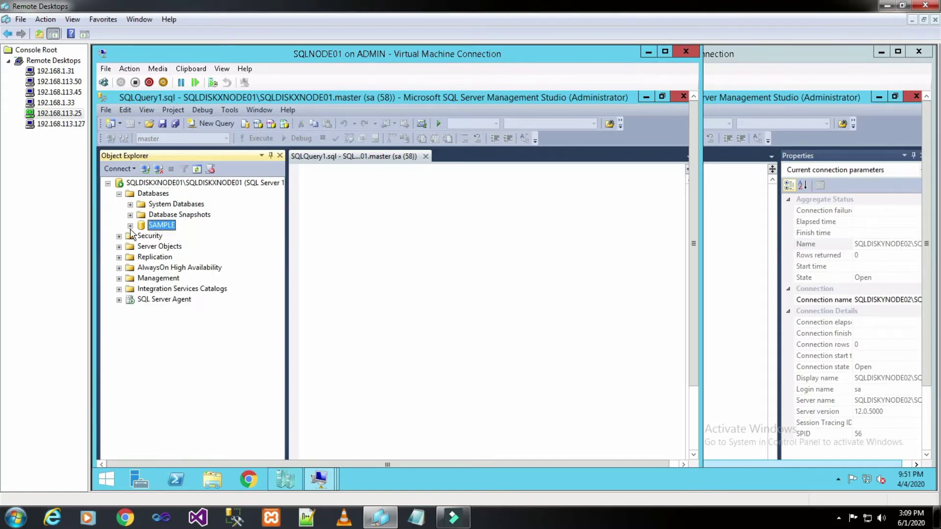
click(118, 194)
Review the user mapping of the SQLNODE01\Administrator login for the SAMPLE database, leaving its properties without changes
click(120, 205)
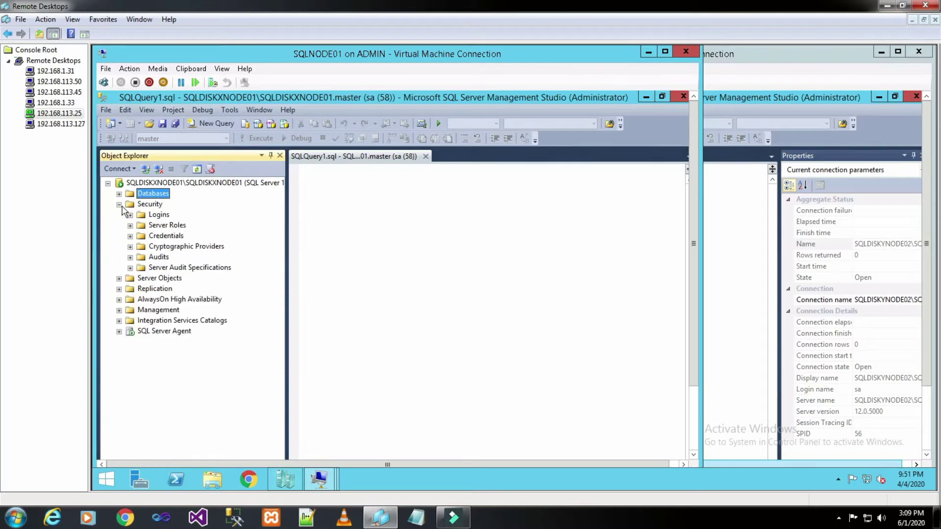
click(130, 216)
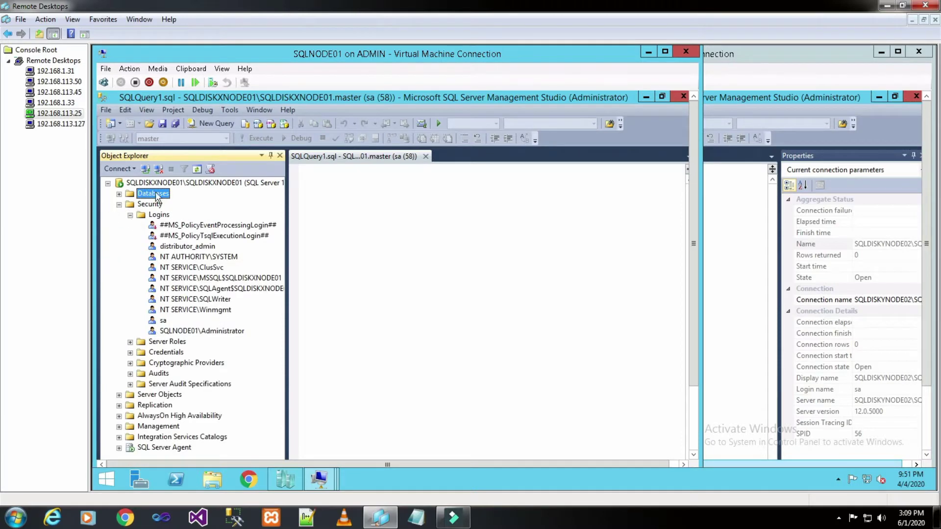
click(208, 332)
right_click(209, 335)
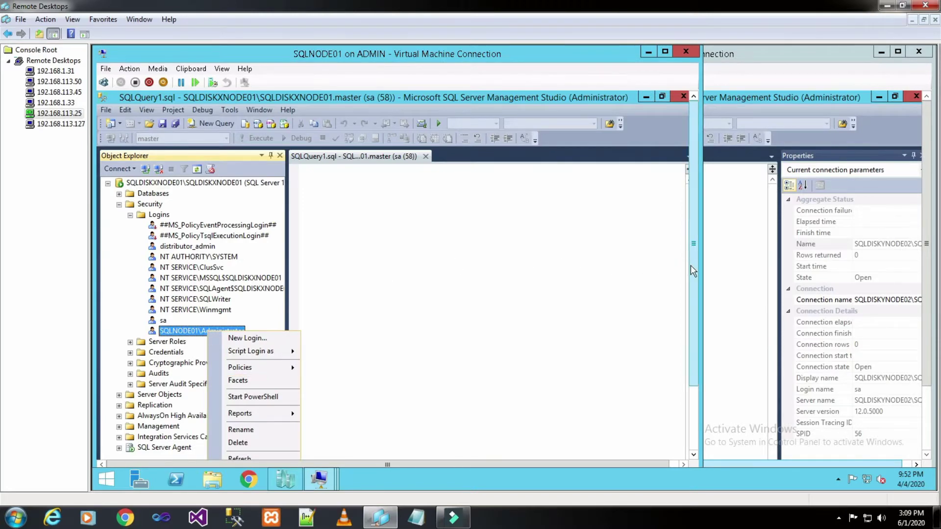
scroll(690, 265, down, 1)
click(274, 439)
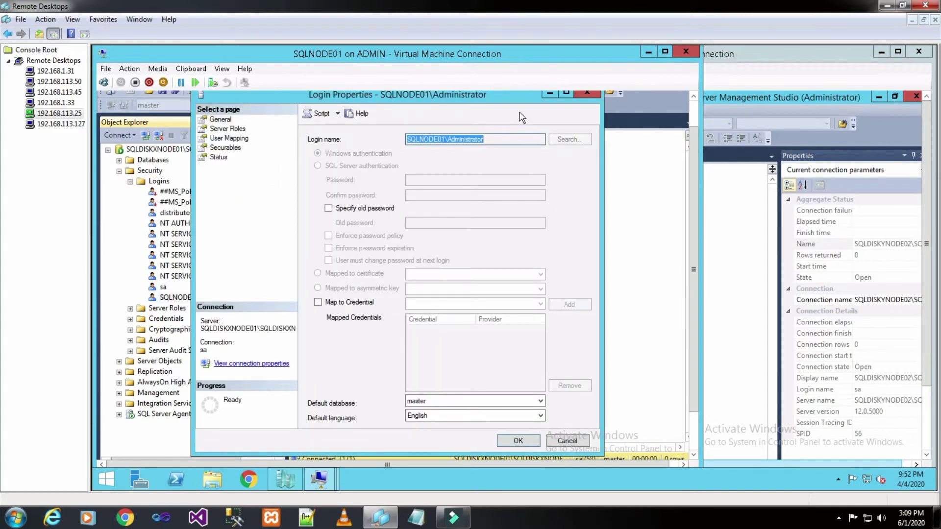
click(244, 139)
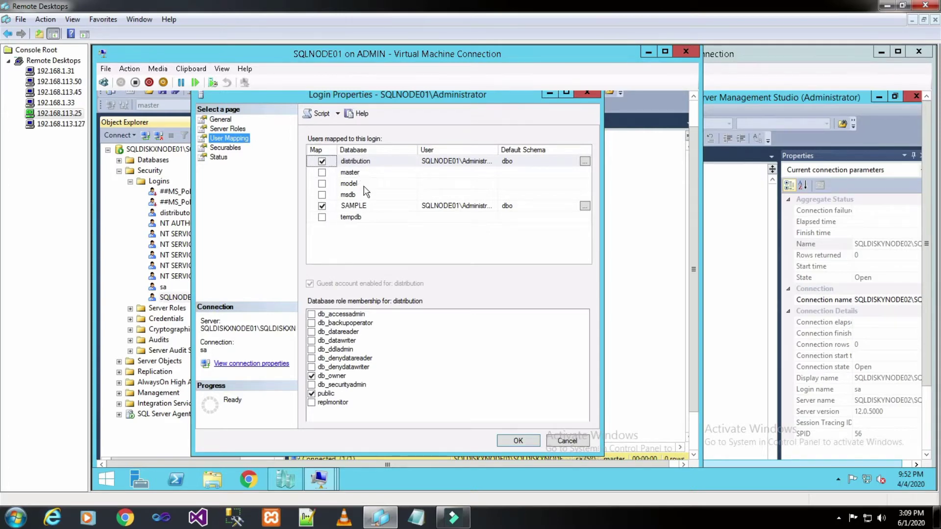
click(368, 206)
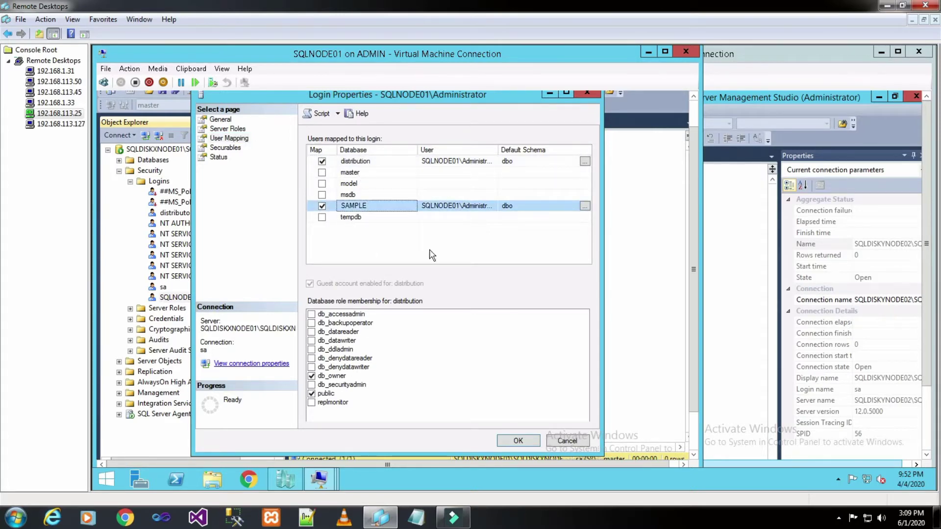
click(567, 440)
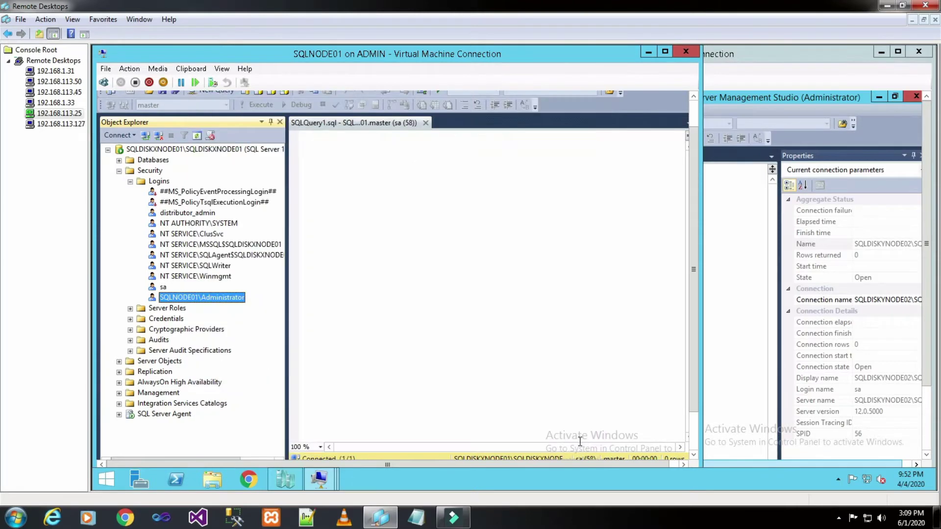
click(130, 182)
click(119, 170)
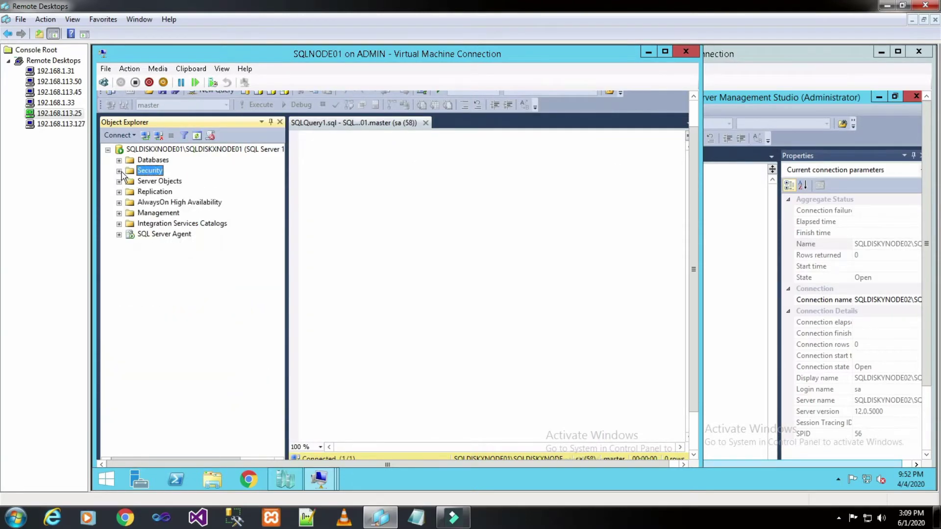
Start a new publication from the Local Publications folder under Replication on SQLDISKXNODE01
click(119, 192)
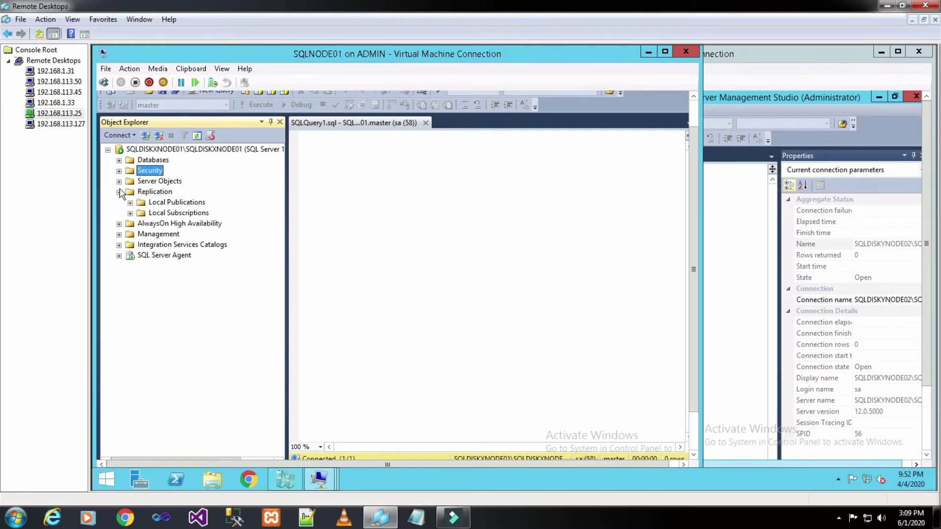
click(131, 202)
click(130, 213)
click(200, 205)
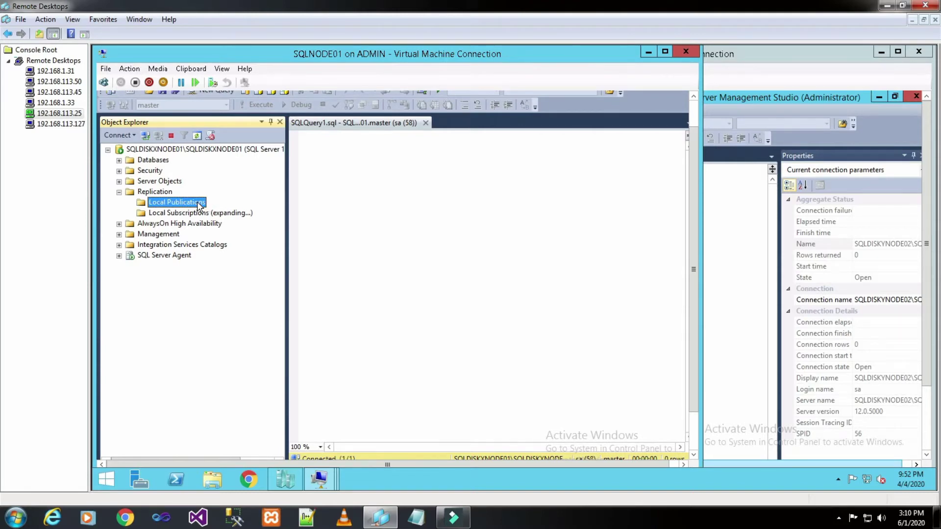
right_click(200, 205)
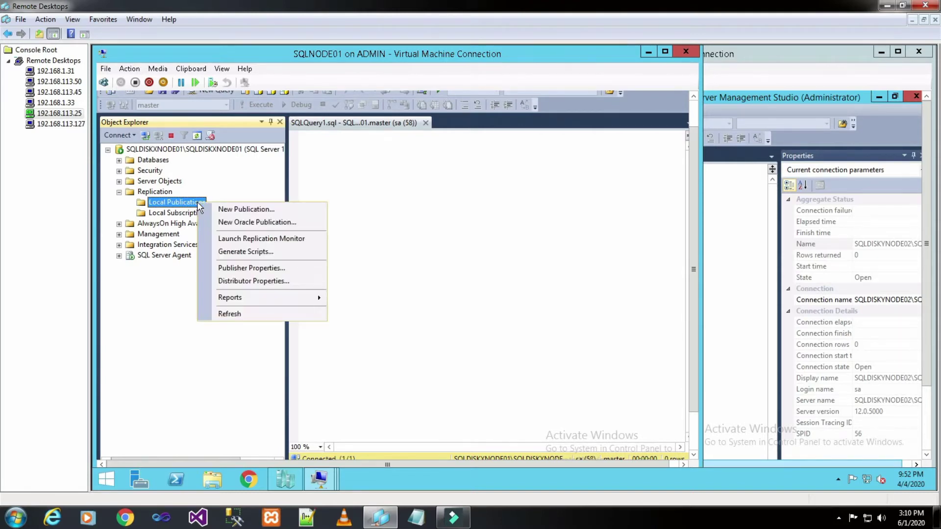
click(229, 211)
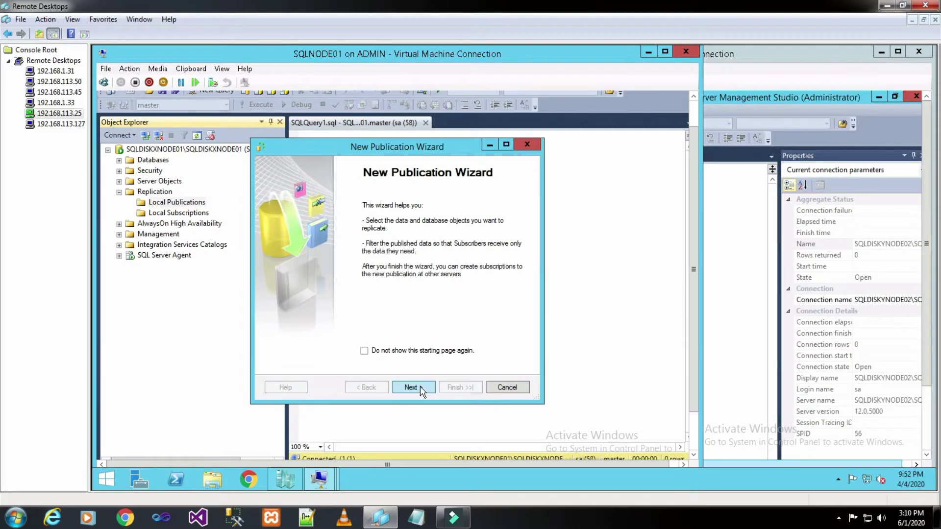
Choose SAMPLE as the publication database and Transactional publication as the publication type
click(420, 386)
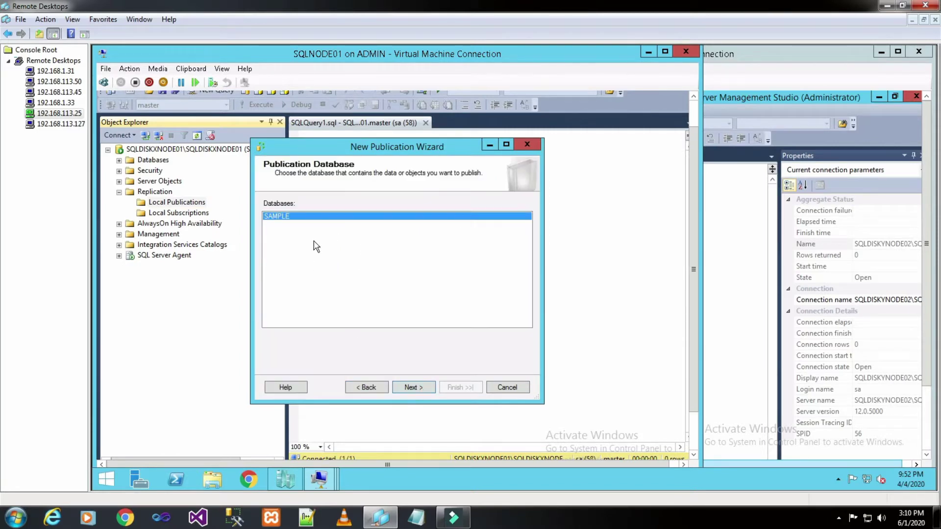
click(419, 386)
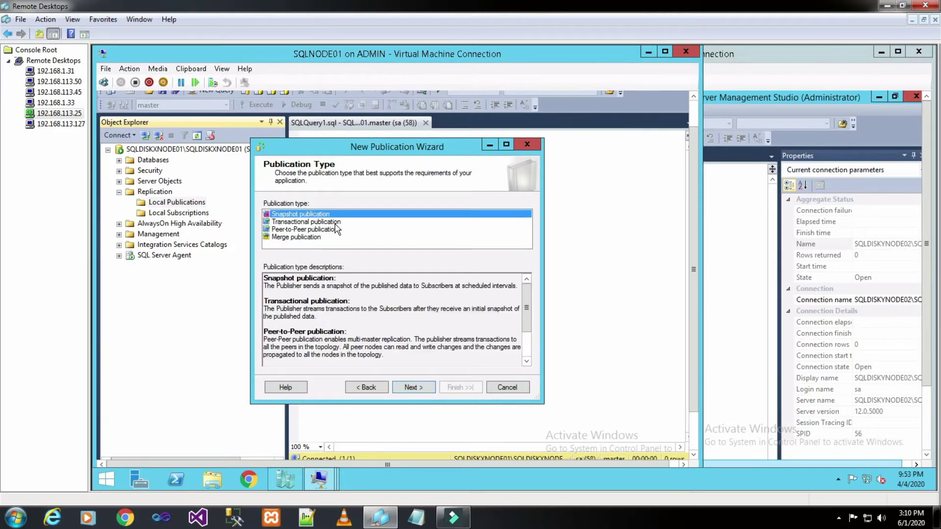
click(335, 224)
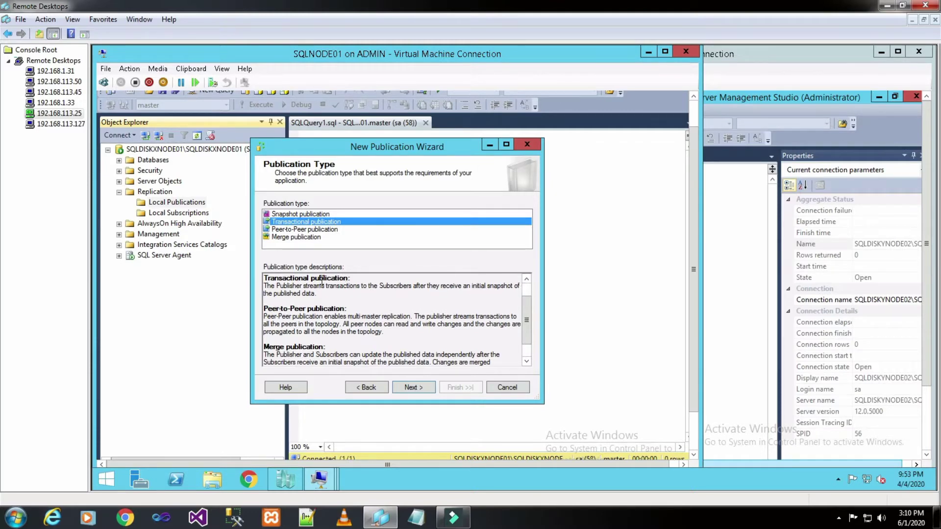
click(414, 387)
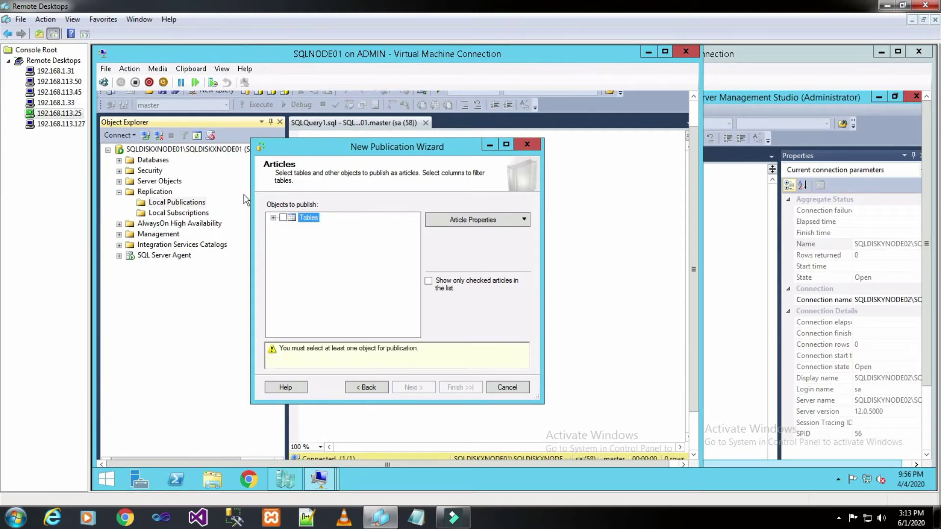
Examine the columns of the ACC_TRANSACTION, OFFICER and EMPLOYEE tables among the objects available to publish
click(273, 218)
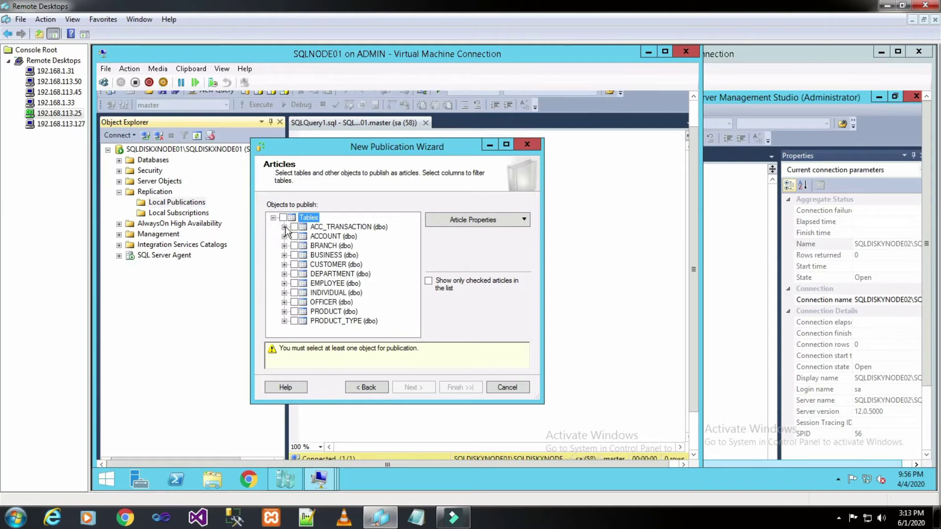
click(285, 227)
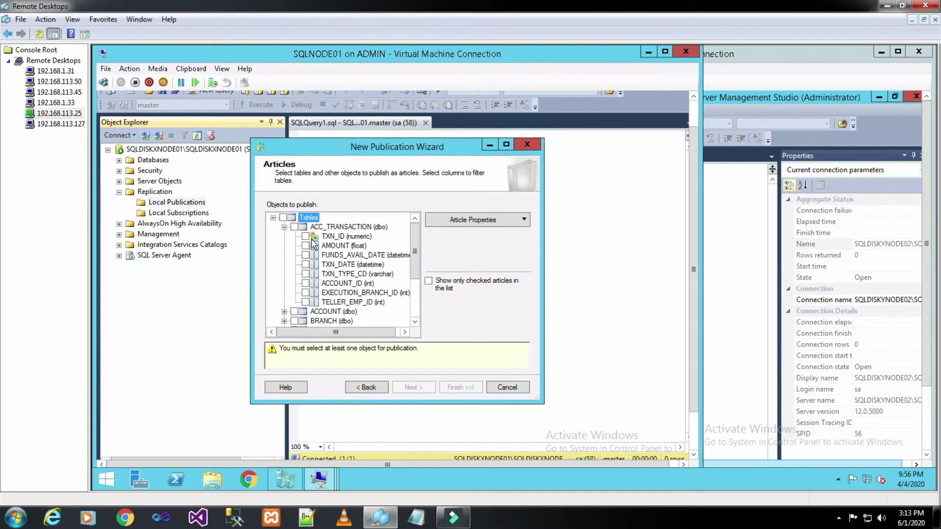
click(285, 227)
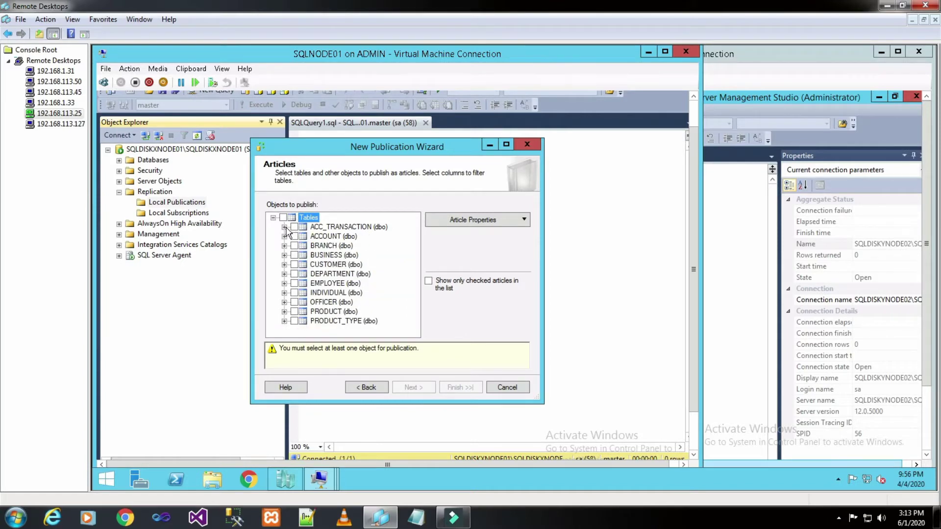
click(284, 301)
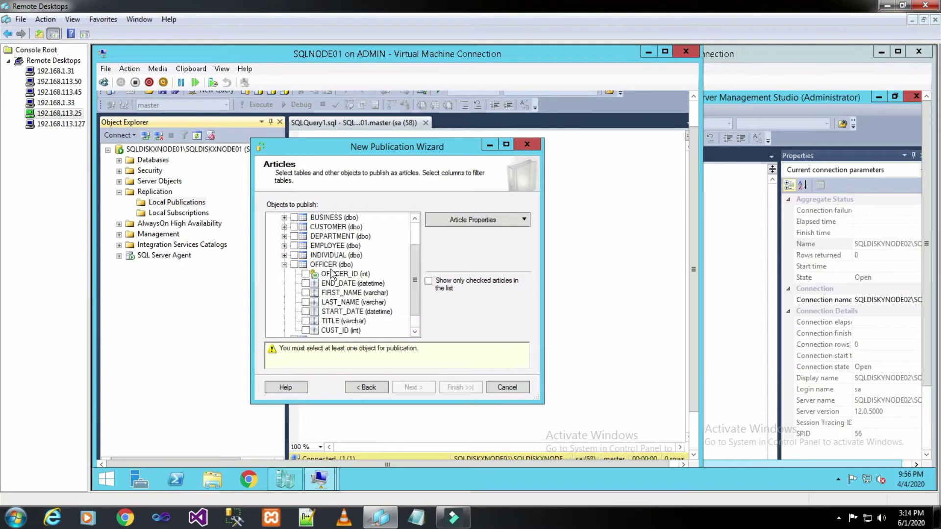
click(284, 265)
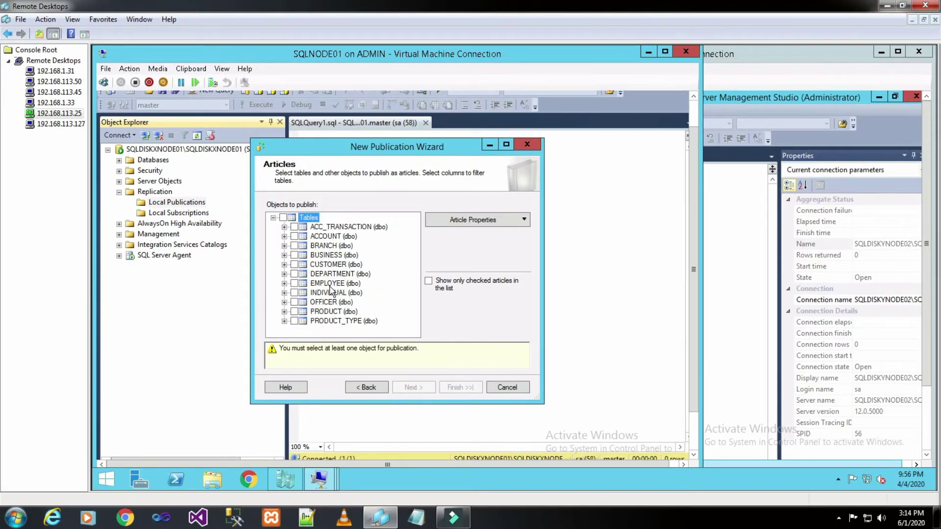
click(284, 283)
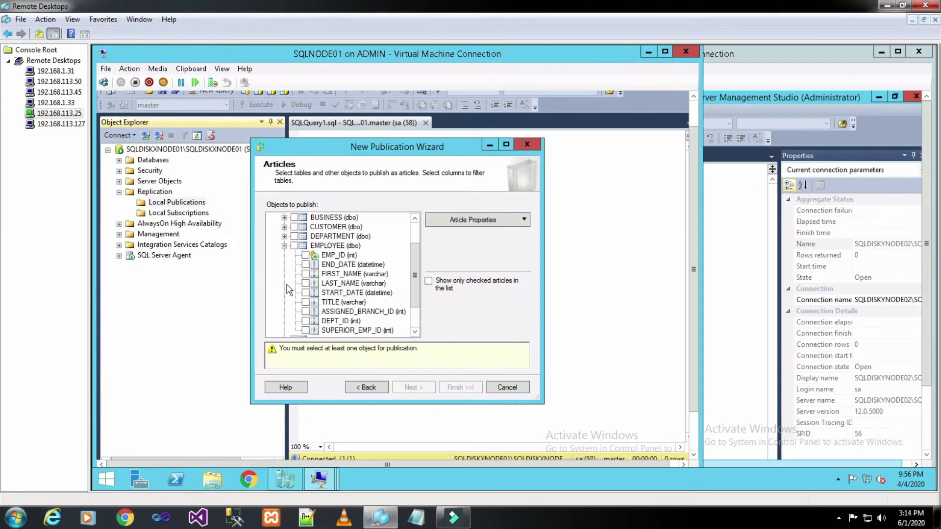
click(284, 246)
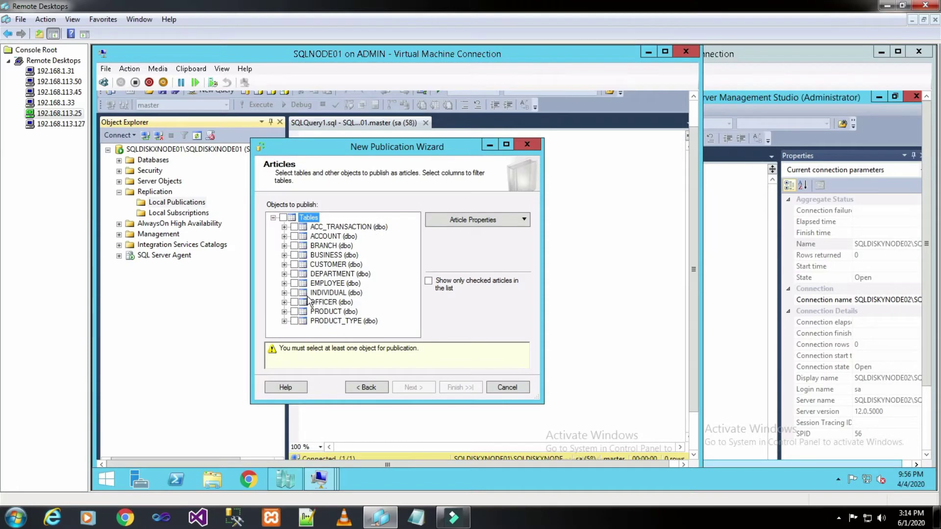
Select the OFFICER table as the article to publish and review the properties for all table articles without changing them
click(290, 304)
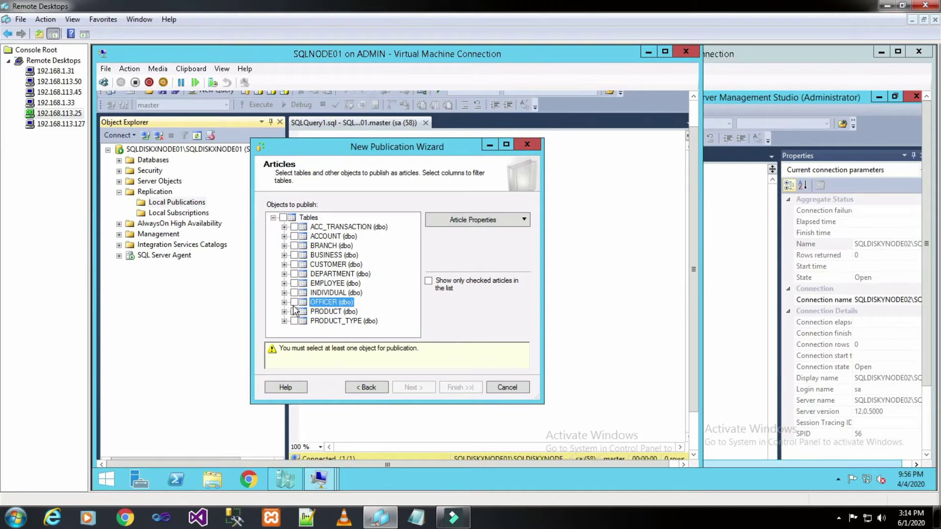
click(294, 302)
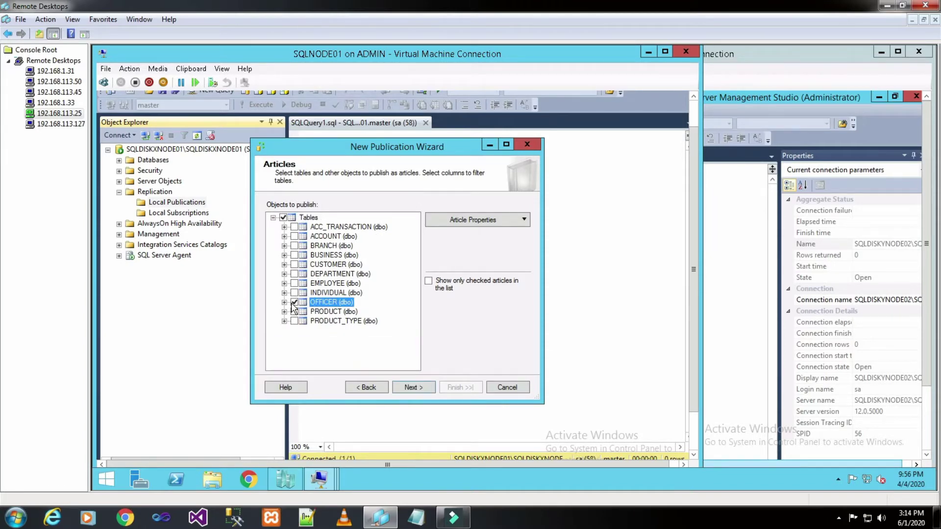
click(526, 222)
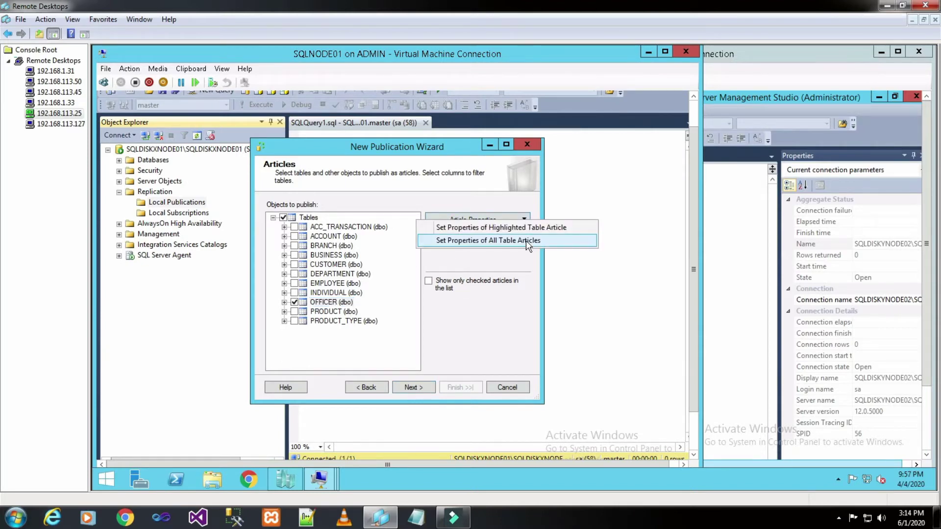
click(529, 243)
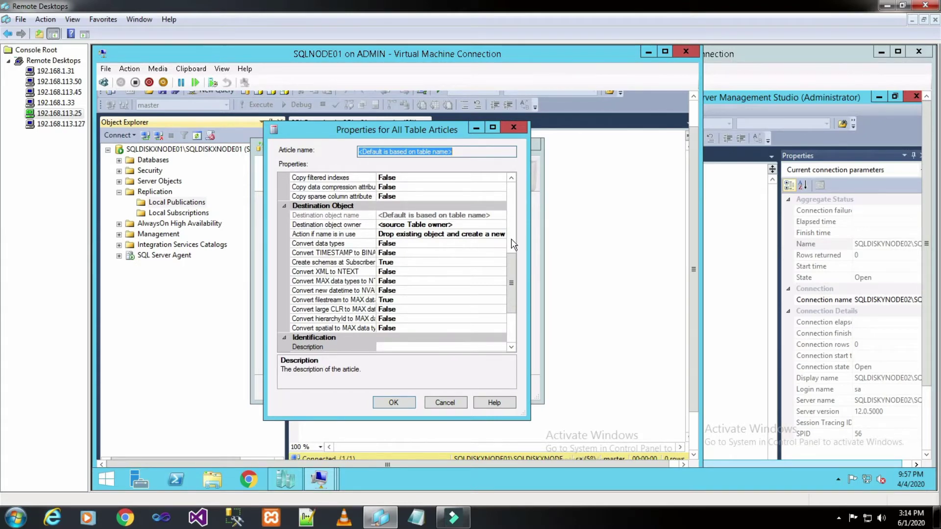
drag(515, 267, 512, 206)
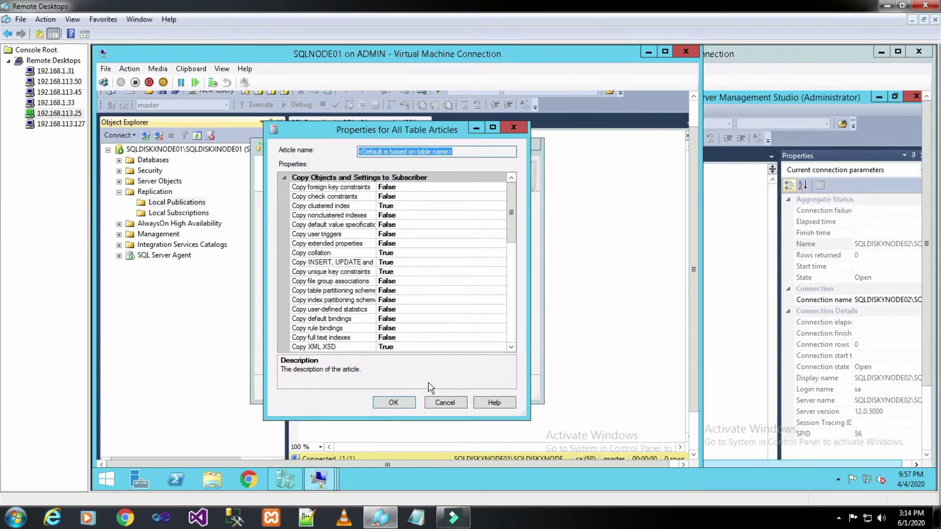
click(429, 402)
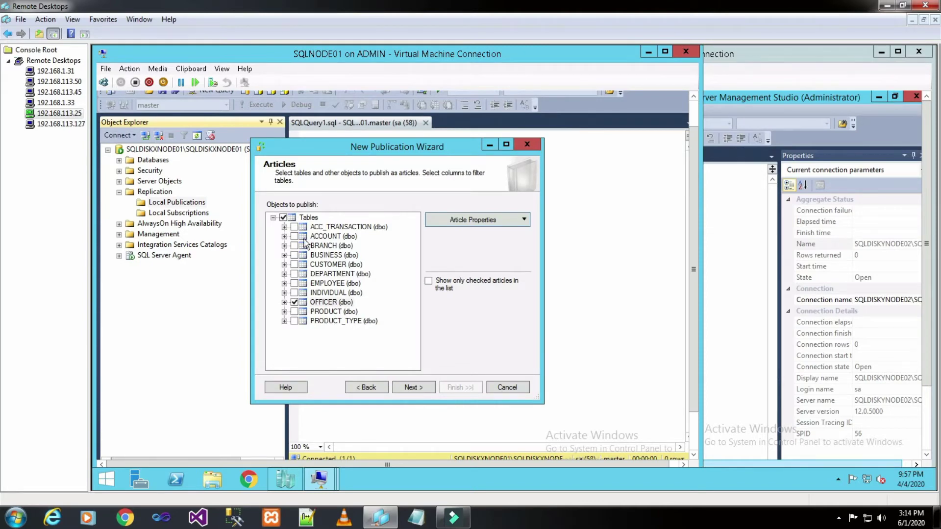
click(422, 389)
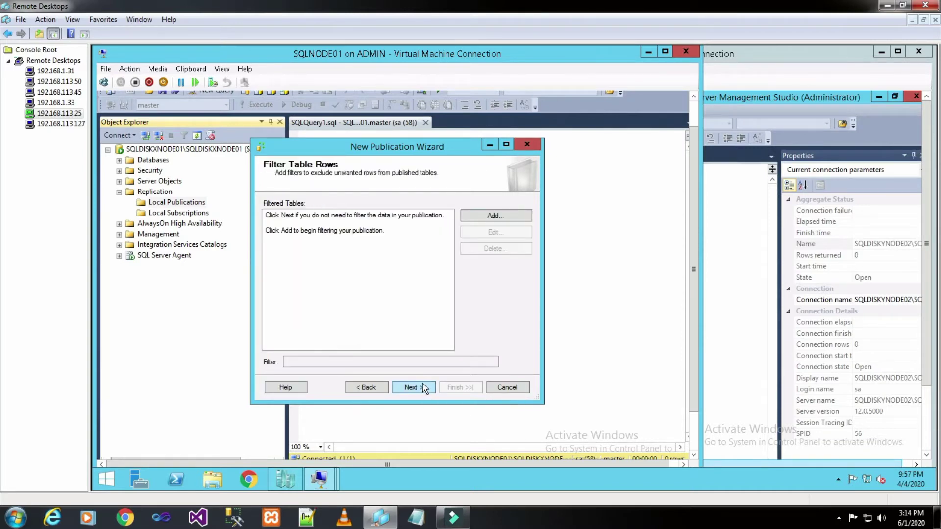
Examine the OFFICER columns available for a row filter, leaving without adding a filter
click(478, 216)
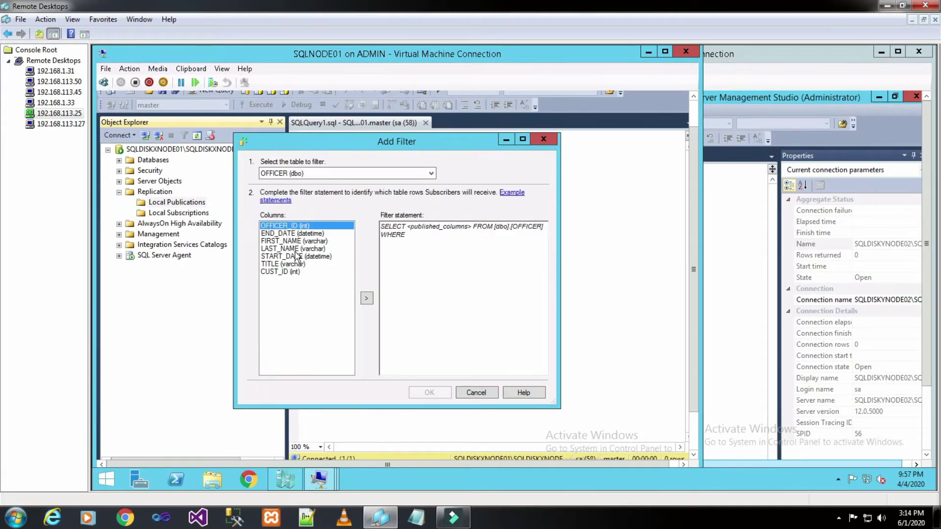
click(294, 249)
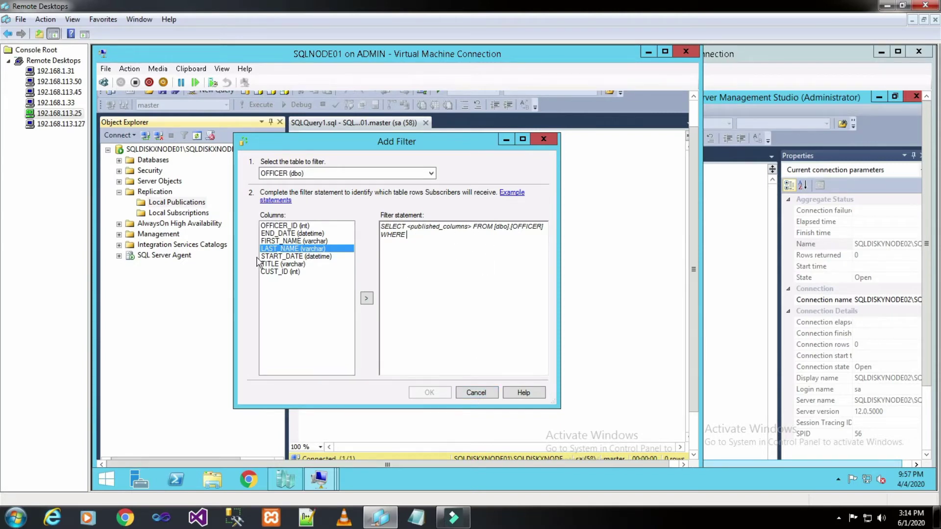
click(475, 392)
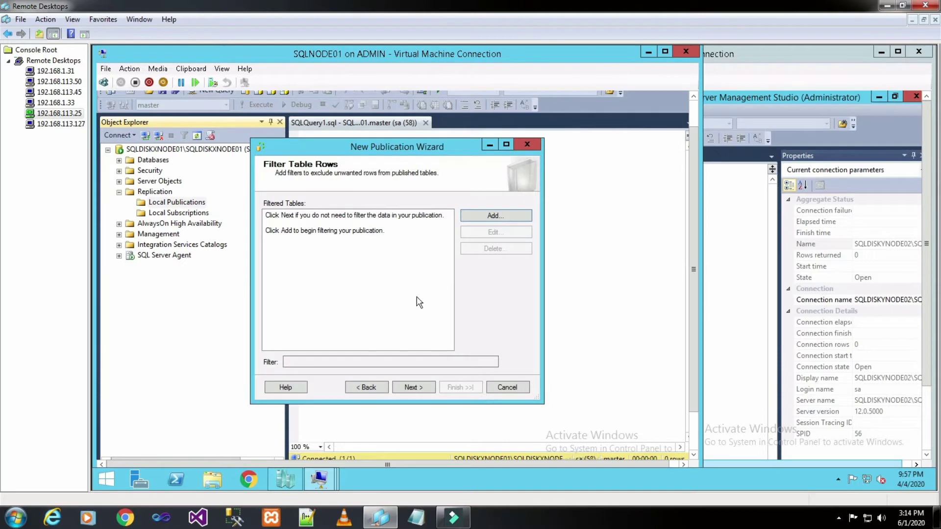
Leave the table rows unfiltered and have a snapshot created immediately and kept available to initialize subscriptions
click(421, 388)
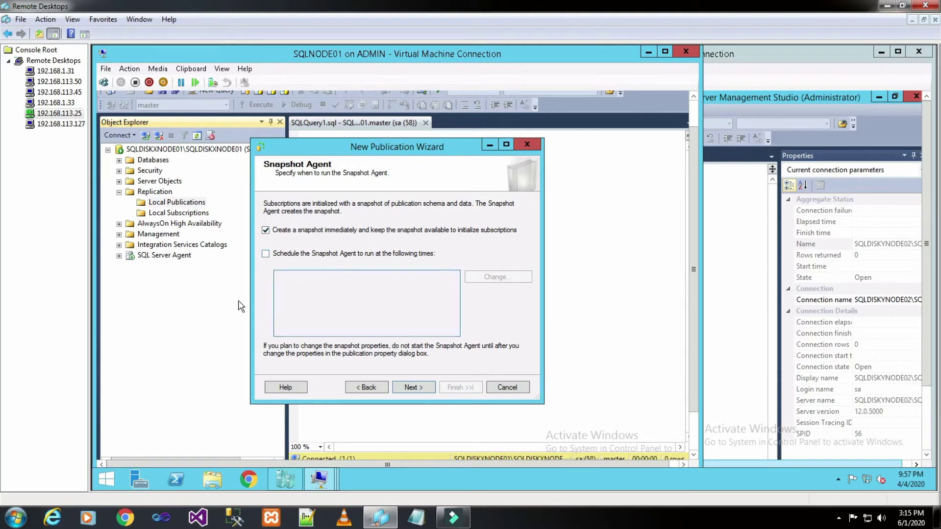
click(410, 388)
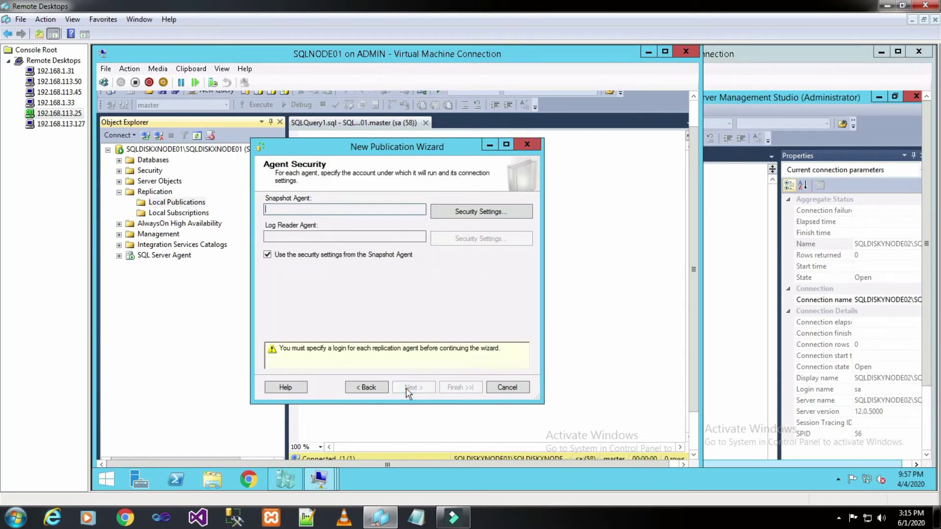
Set the Snapshot Agent to run under the SQLNODE01\Administrator Windows account, entering and confirming the account password
click(507, 221)
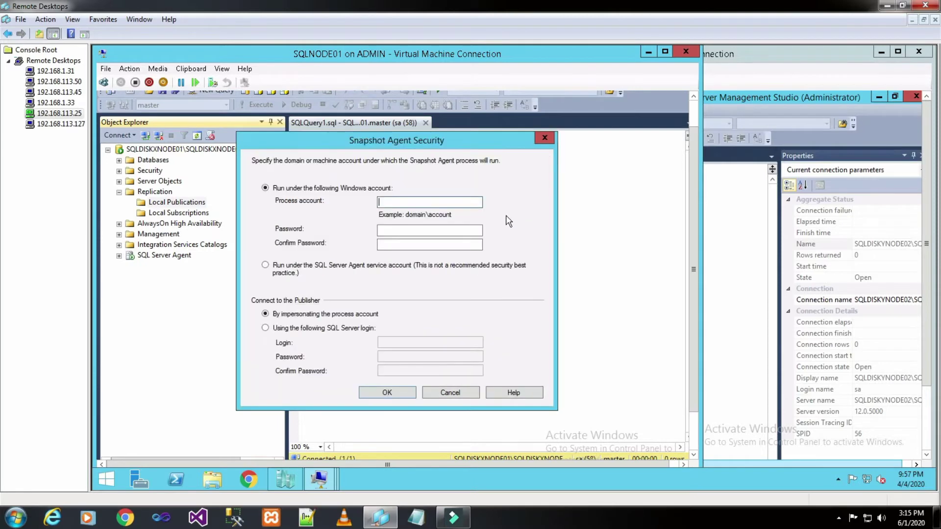
click(459, 201)
text(SQLNODE01\Ad)
text(ministrator)
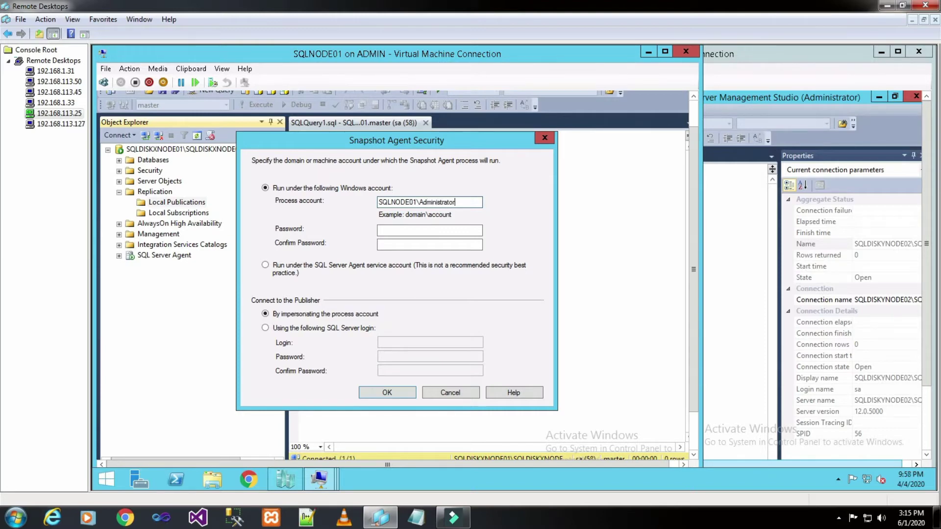
key(Tab)
text(•••••)
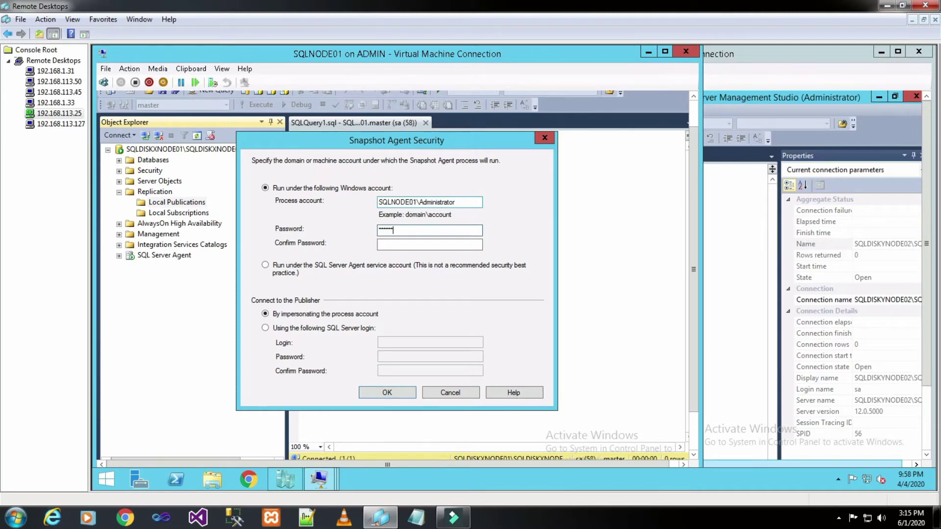
text(••••••)
key(Tab)
text(•••••)
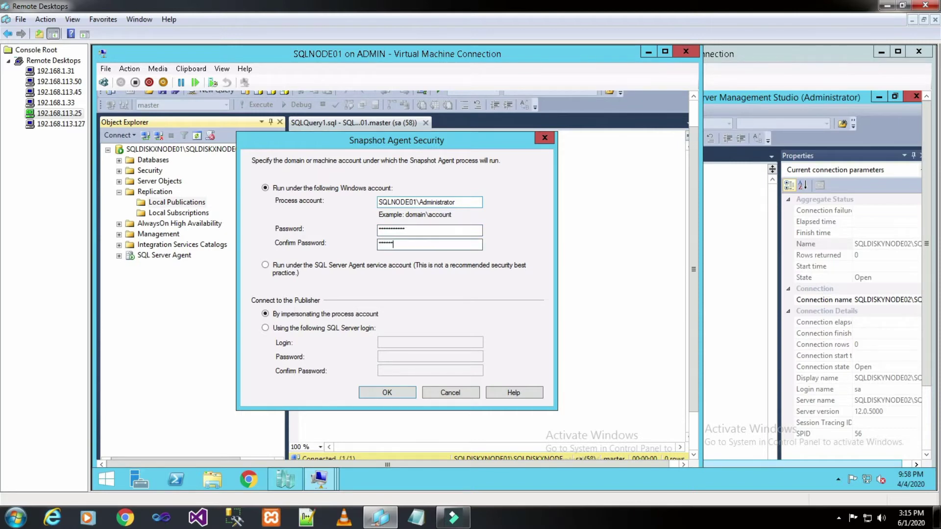
text(•••••)
click(376, 393)
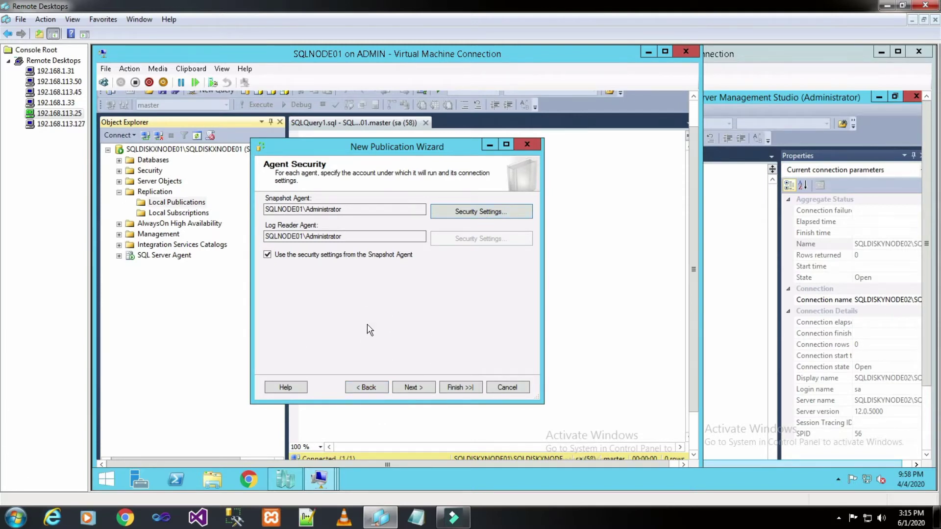
Name the publication SAMPLE_TPUB and create it without generating a script file
click(429, 389)
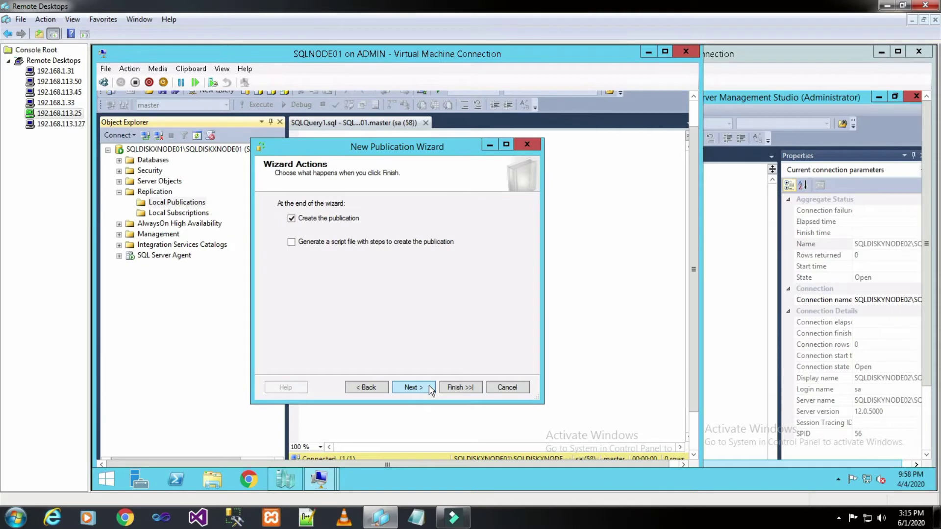
click(429, 387)
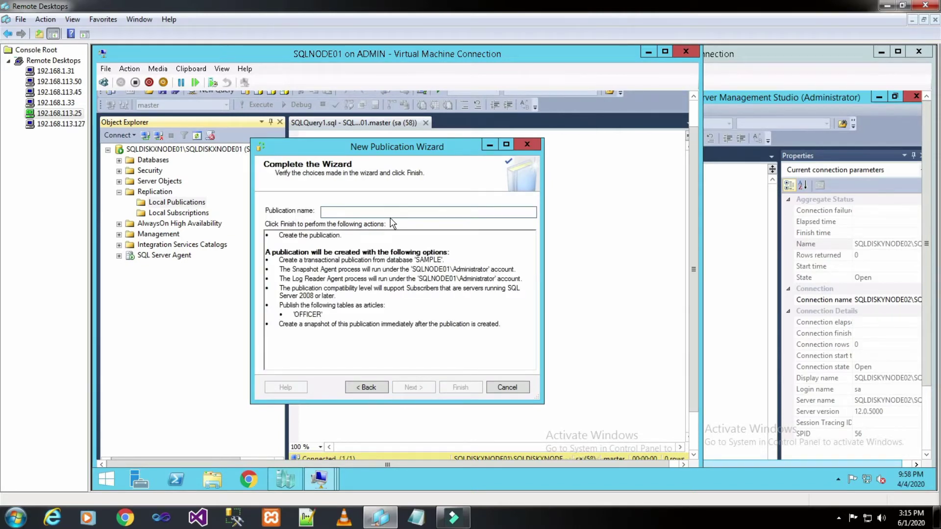
text(s)
key(BackSpace)
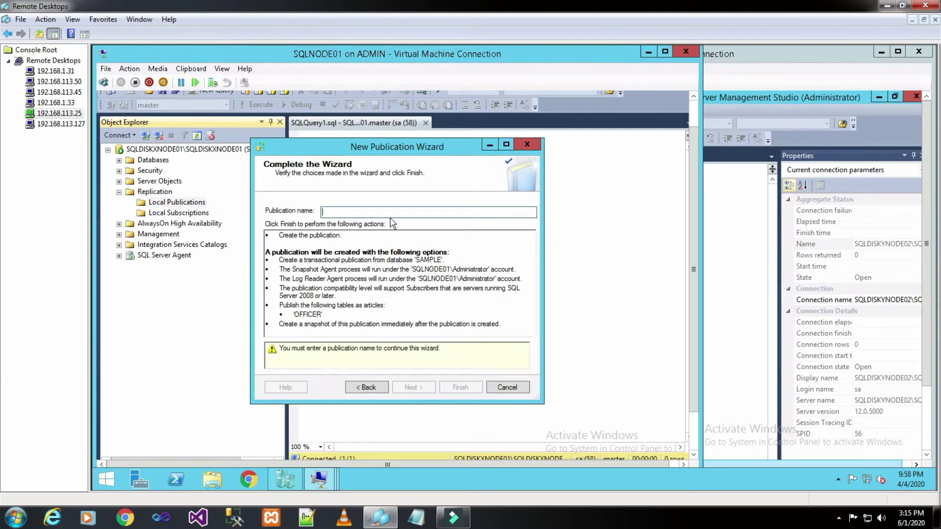
text(SAMPL)
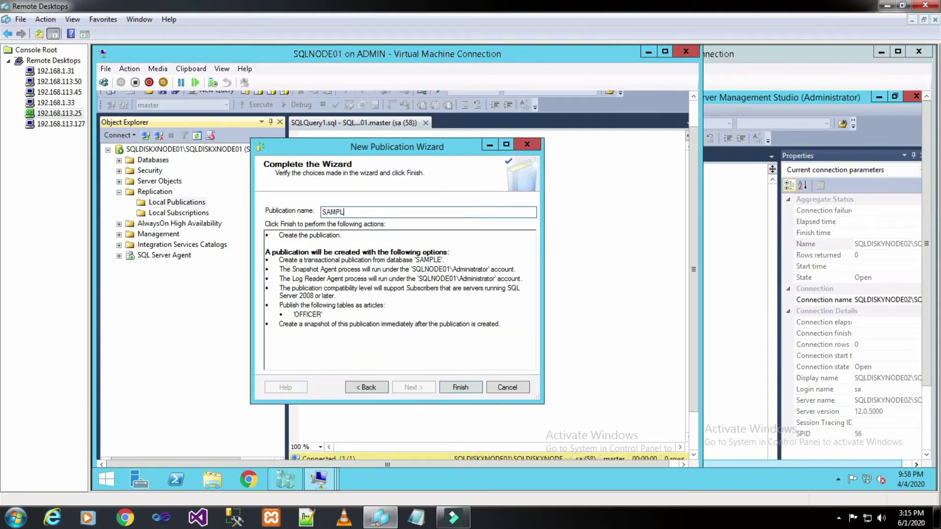
text(E_TPUB)
click(460, 388)
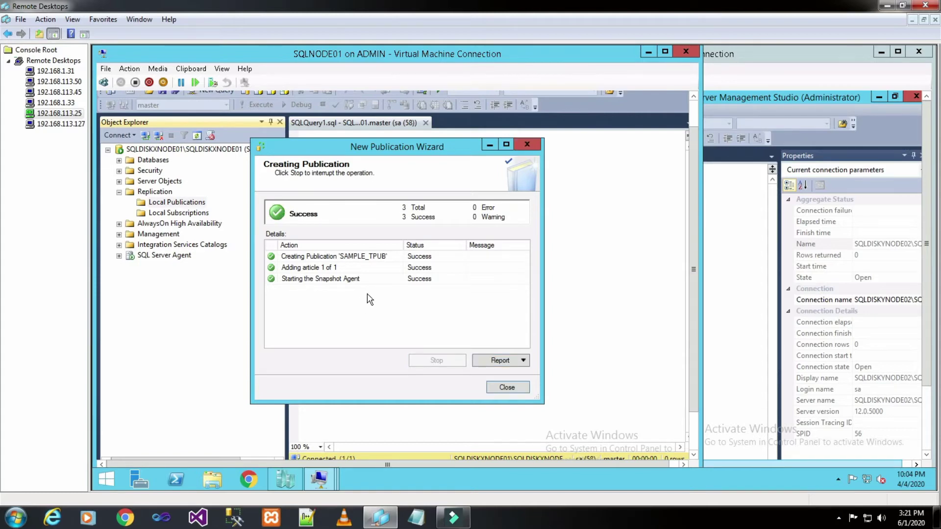
click(514, 390)
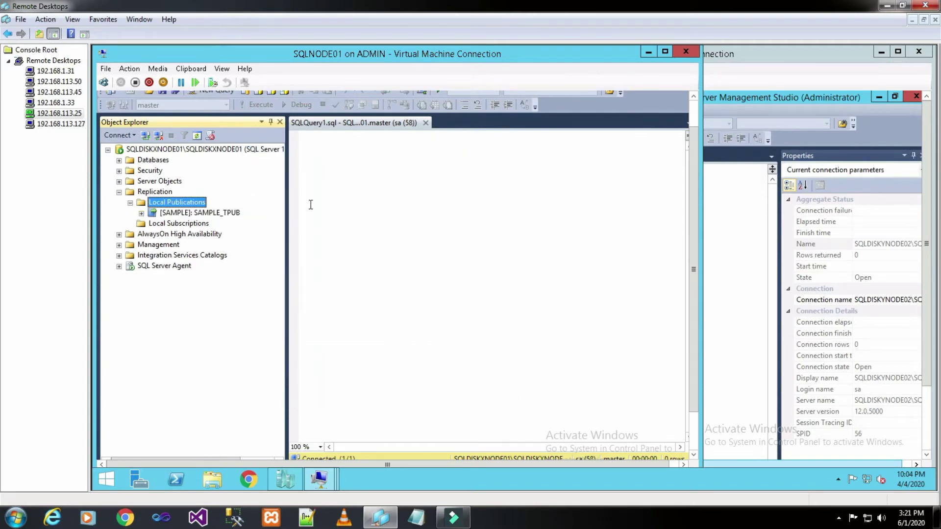
Refresh the Replication folder and check for subscriptions under the SAMPLE_TPUB publication
click(159, 193)
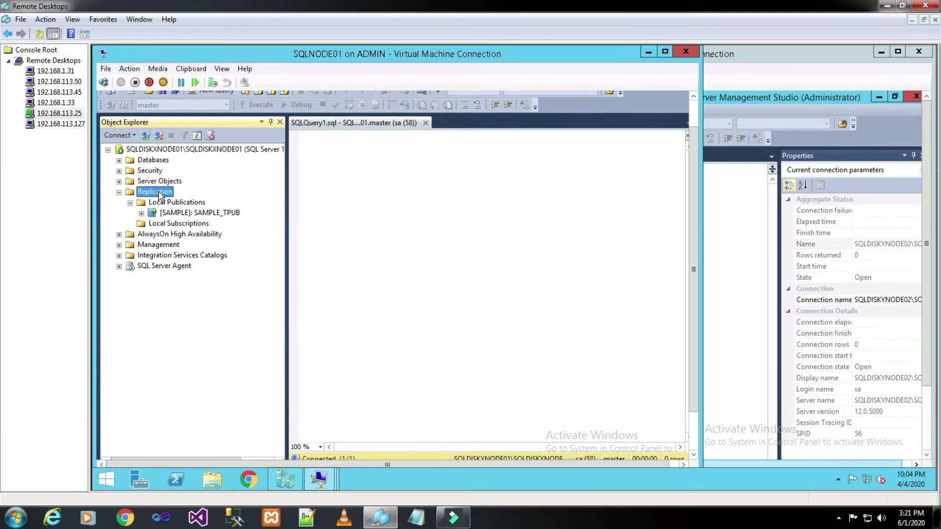
right_click(159, 193)
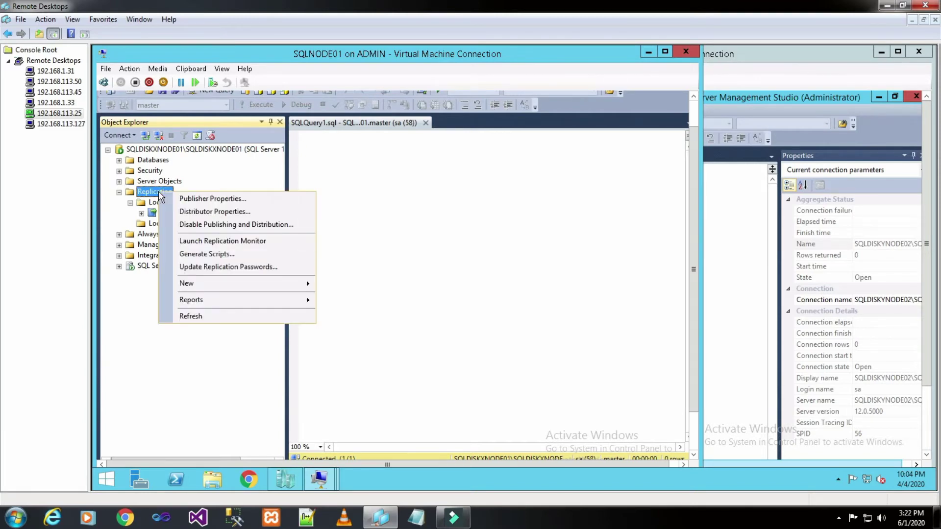
click(204, 316)
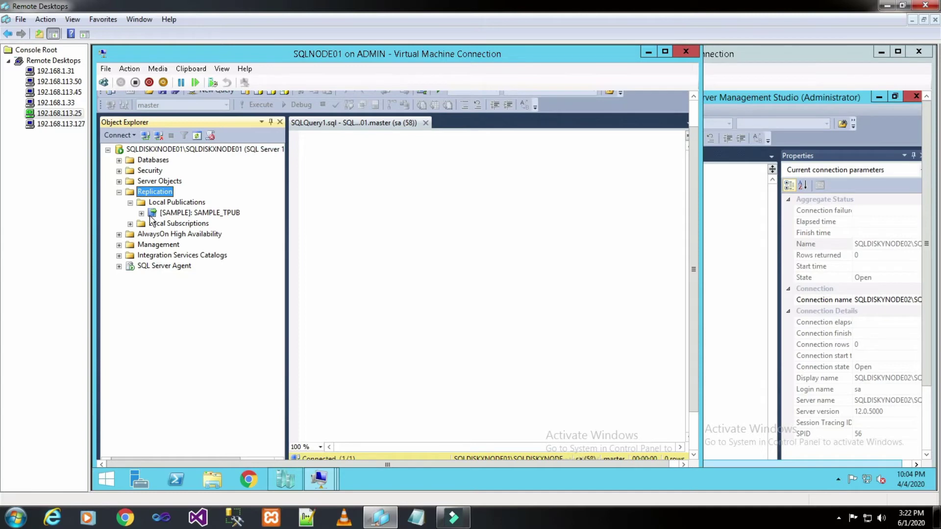
click(141, 214)
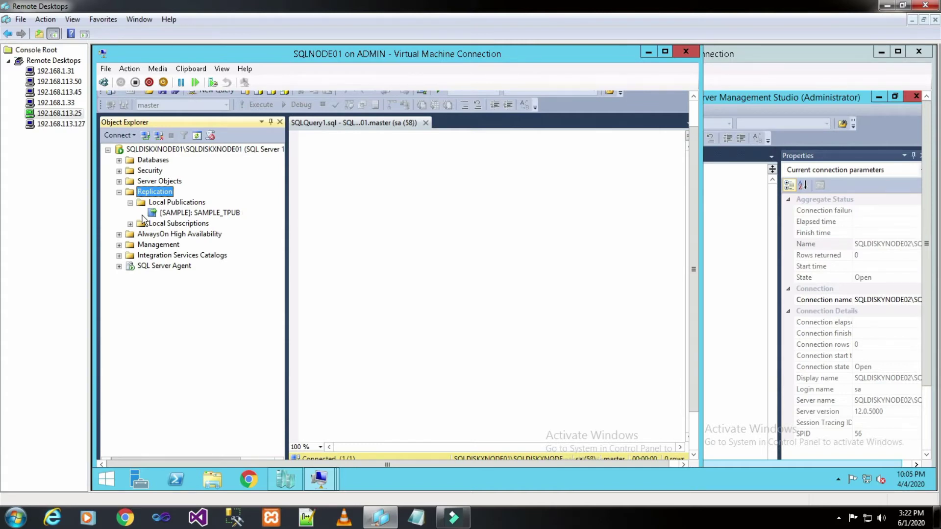
Start a new subscription to SAMPLE_TPUB with all agents running at the Distributor (push subscriptions)
click(182, 214)
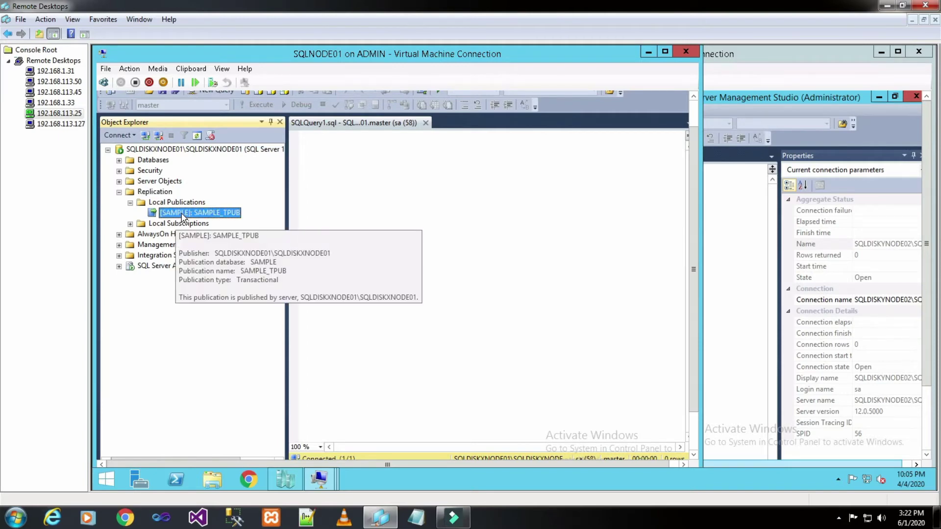
right_click(182, 216)
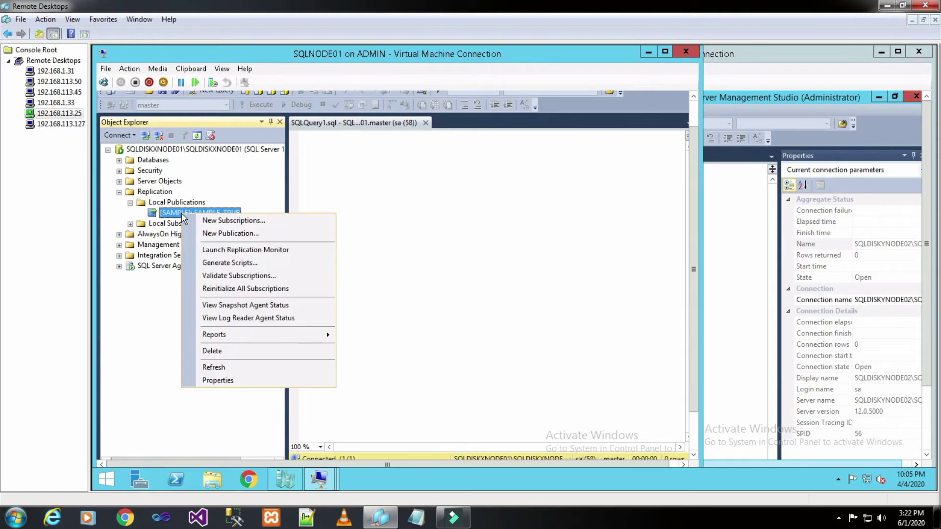
click(212, 222)
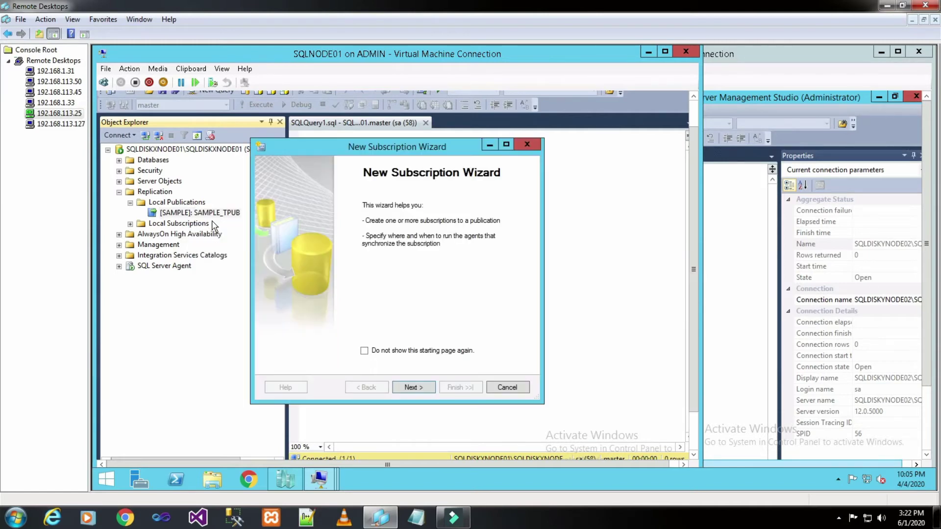
click(413, 387)
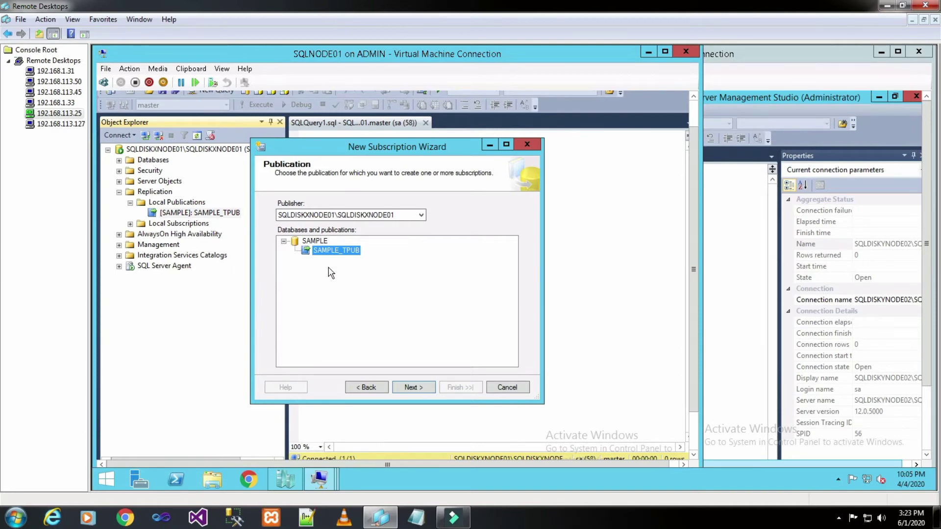
click(417, 383)
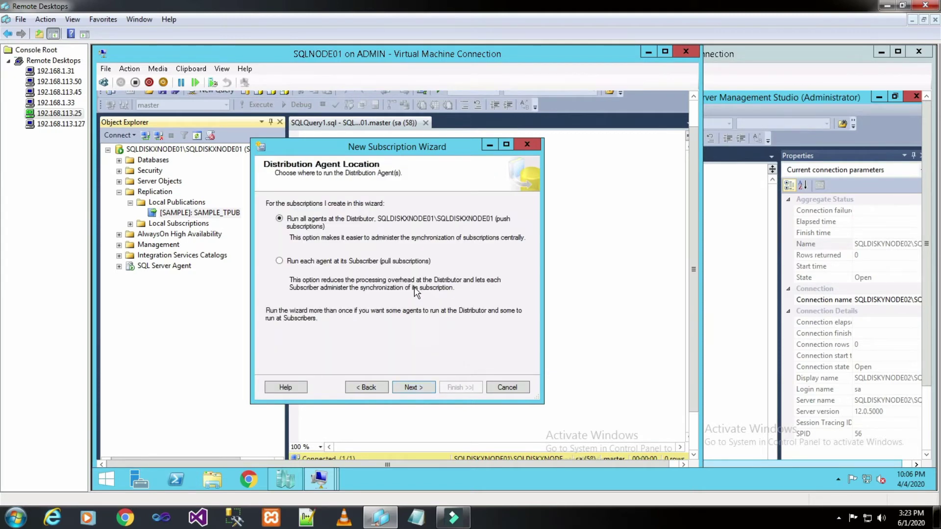
click(414, 386)
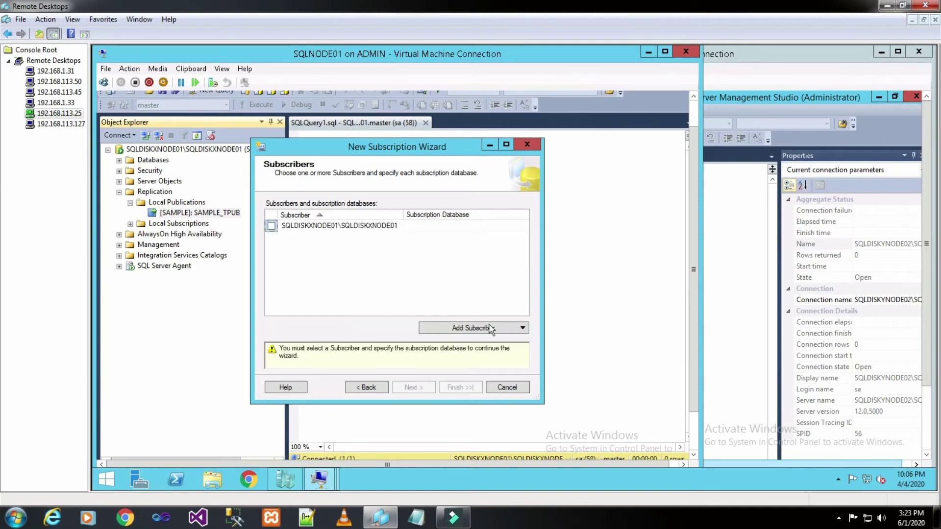
Add SQLDISKYNODE02\SQLDISKYNODE02 as a SQL Server subscriber, entering the sa login password, with SAMPLE as the subscription database
click(516, 330)
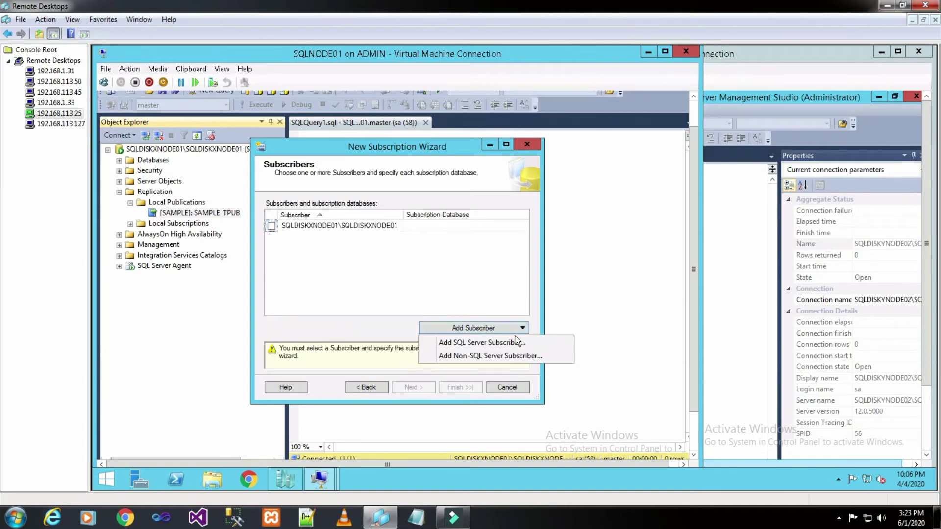
click(516, 341)
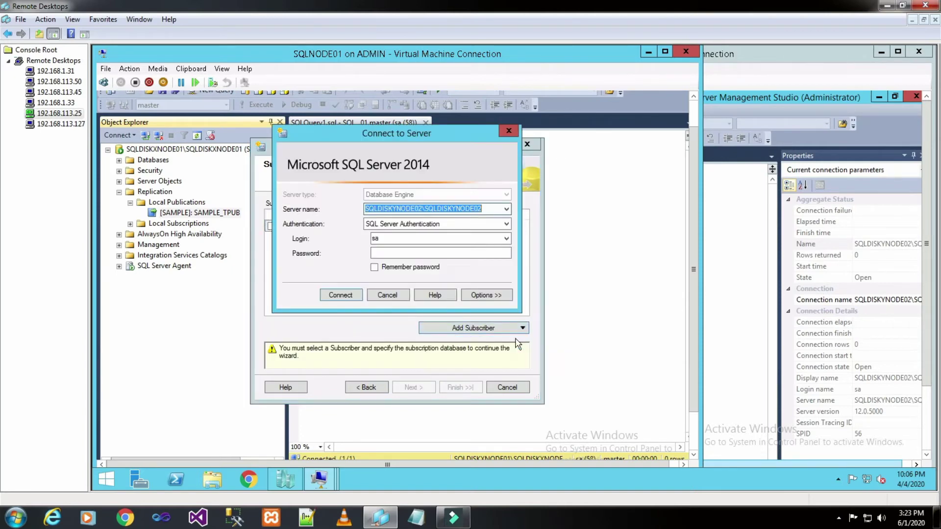
click(446, 253)
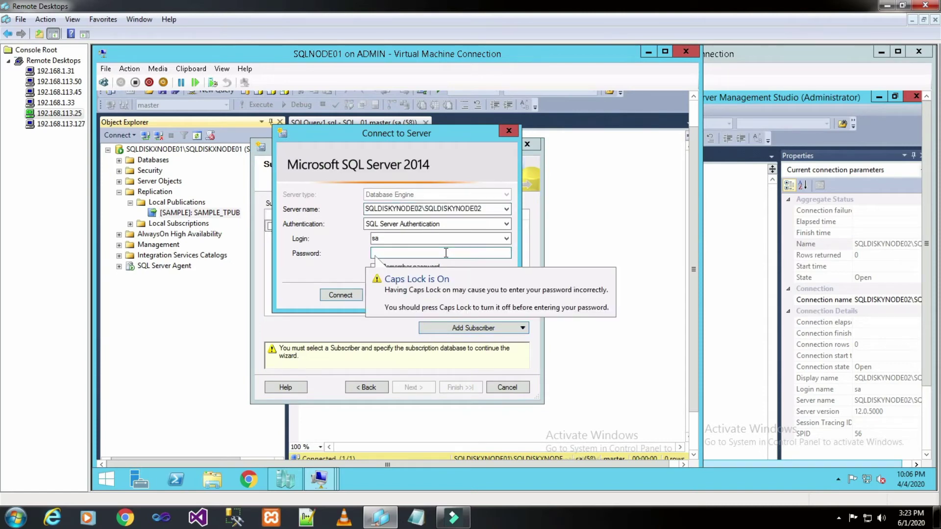
key(Caps_Lock)
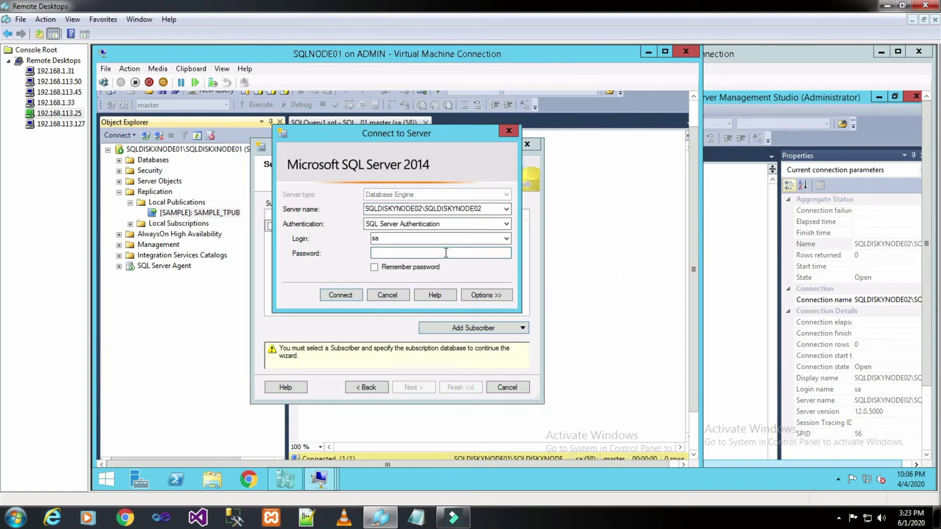
text(***********)
click(354, 304)
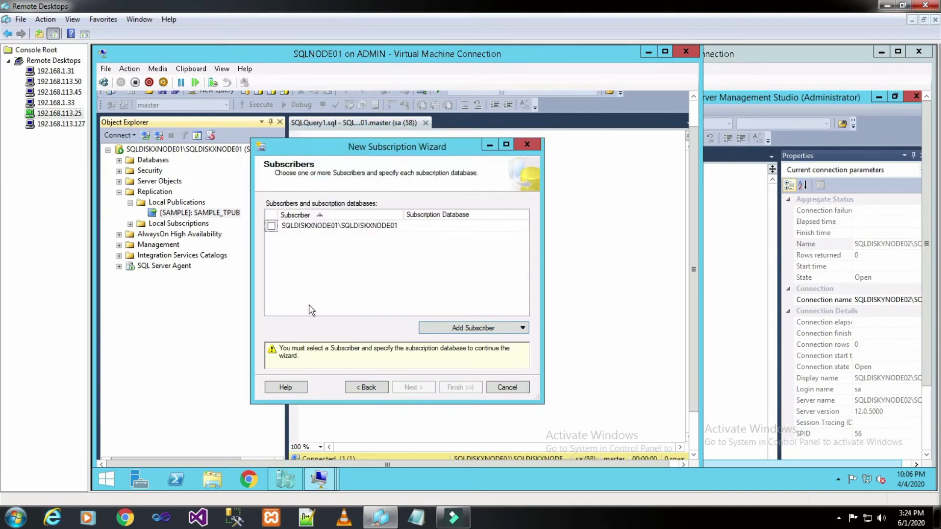
click(416, 288)
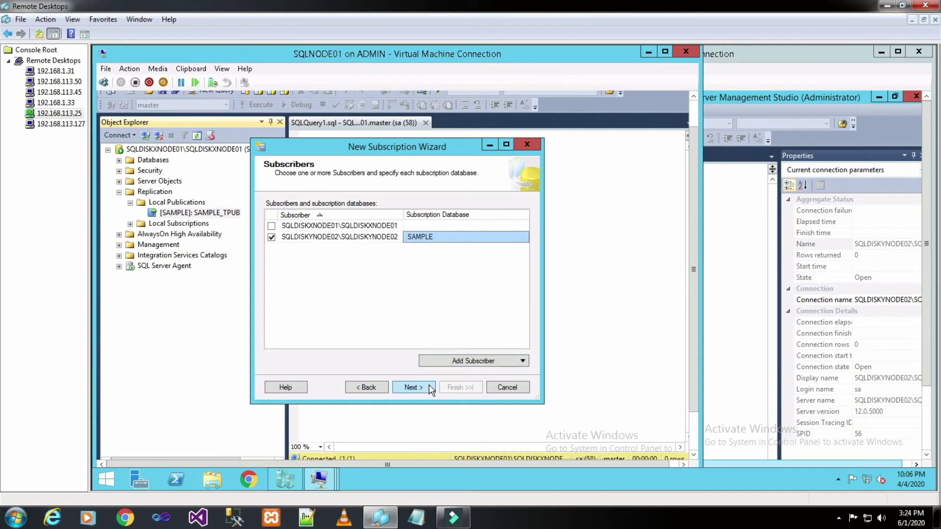
click(410, 387)
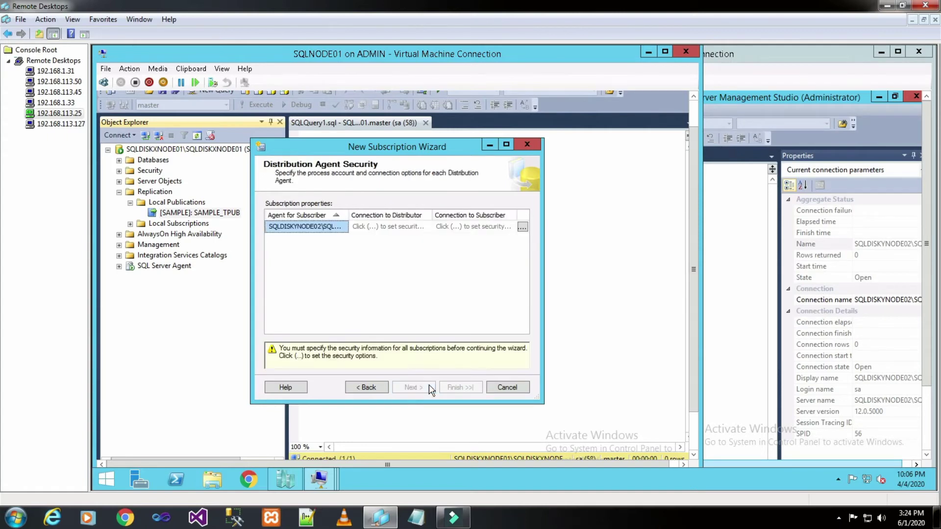
Set the Distribution Agent to run under the SQLNODE01\Administrator Windows account, entering and confirming the account password
click(522, 227)
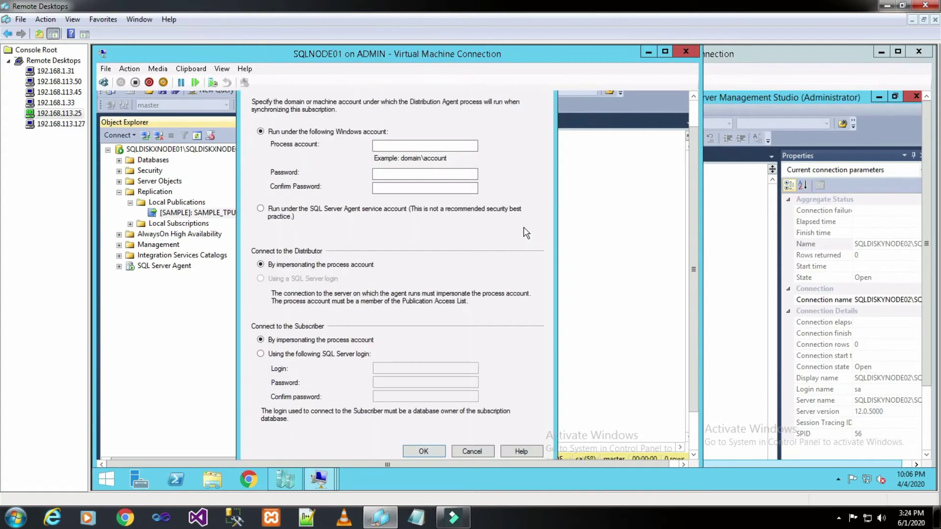
click(449, 143)
text(SQLNODE01\Admin)
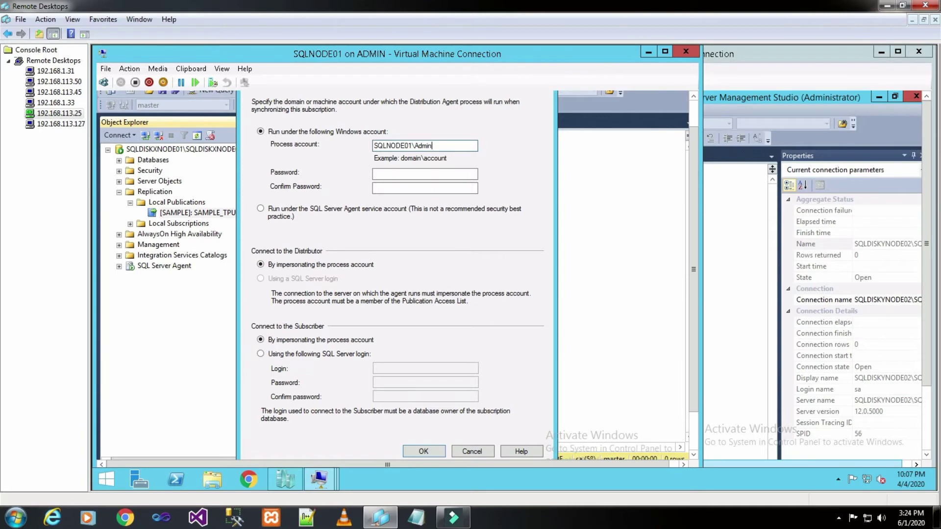
text(istrator)
click(425, 174)
text(*********)
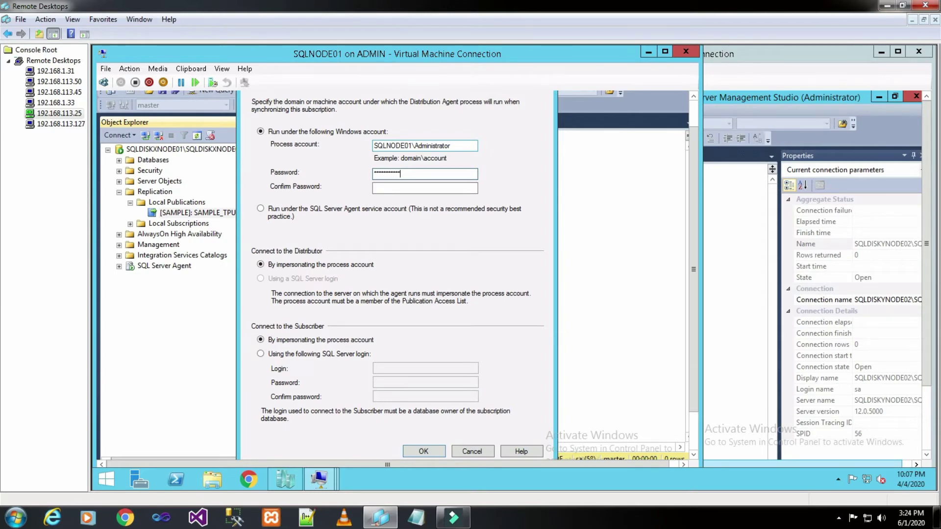
click(424, 188)
text(***********)
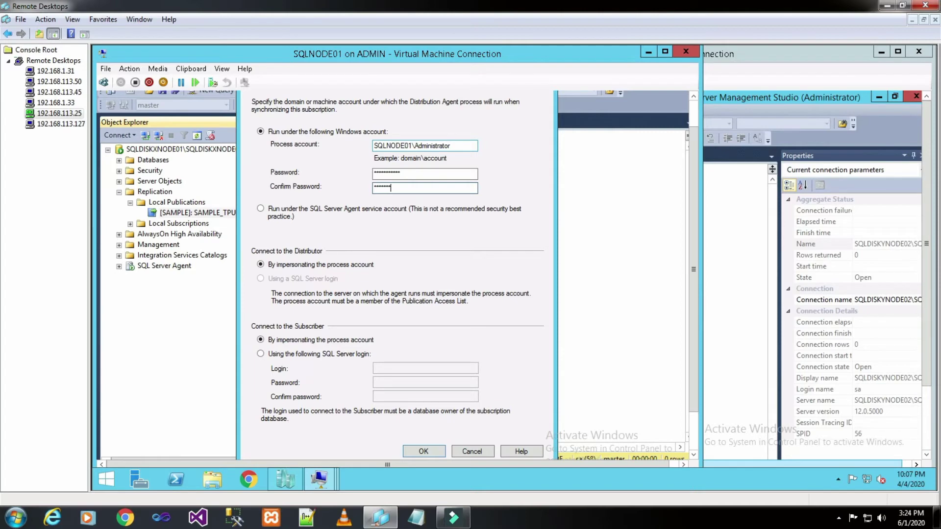
text(*)
click(424, 452)
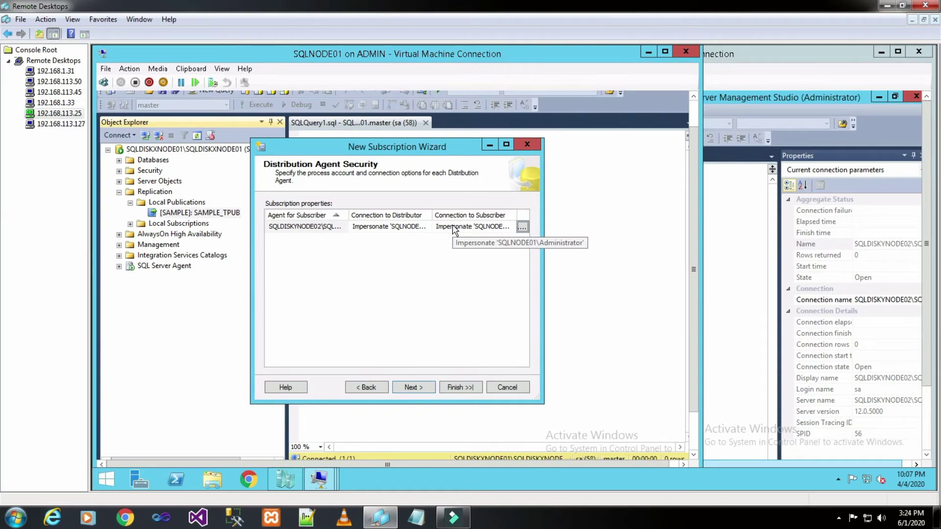
Keep the agent schedule at Run continuously and the subscription initialization at Immediately
click(416, 388)
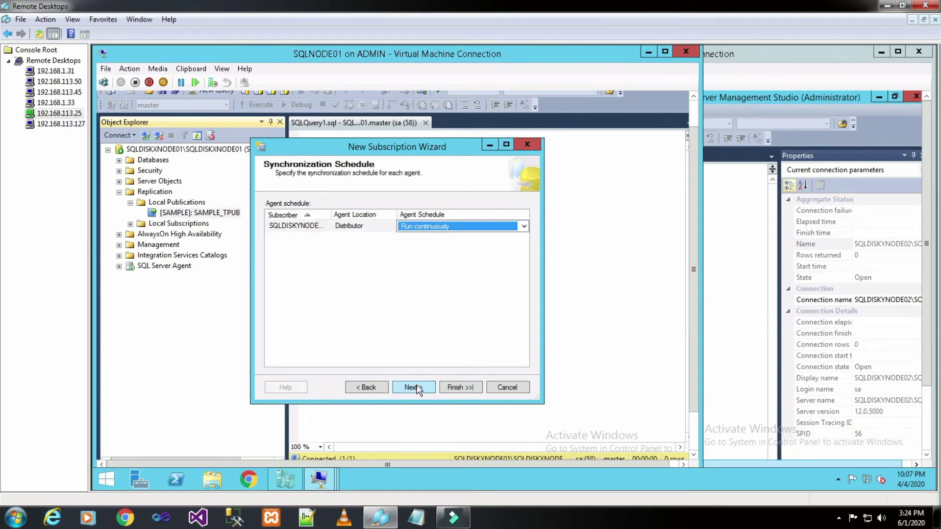
click(520, 229)
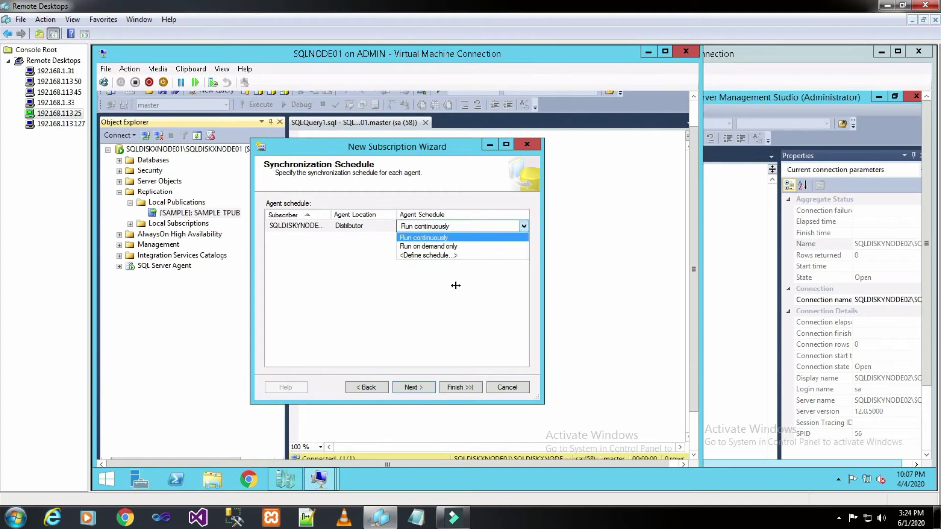
click(424, 299)
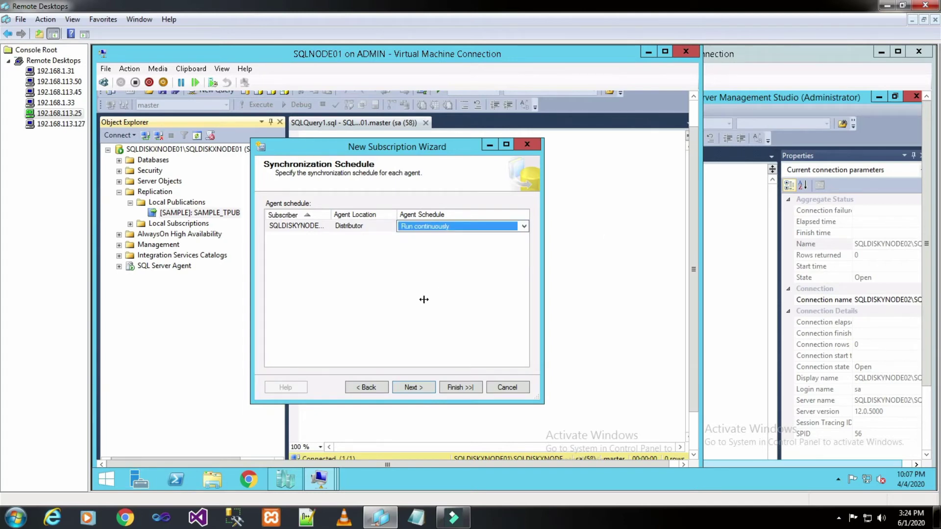
click(406, 385)
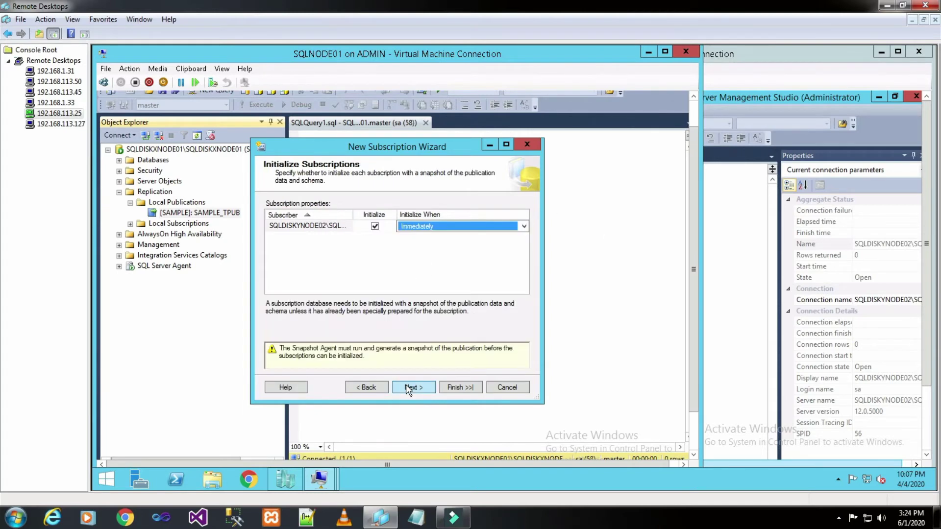
click(524, 226)
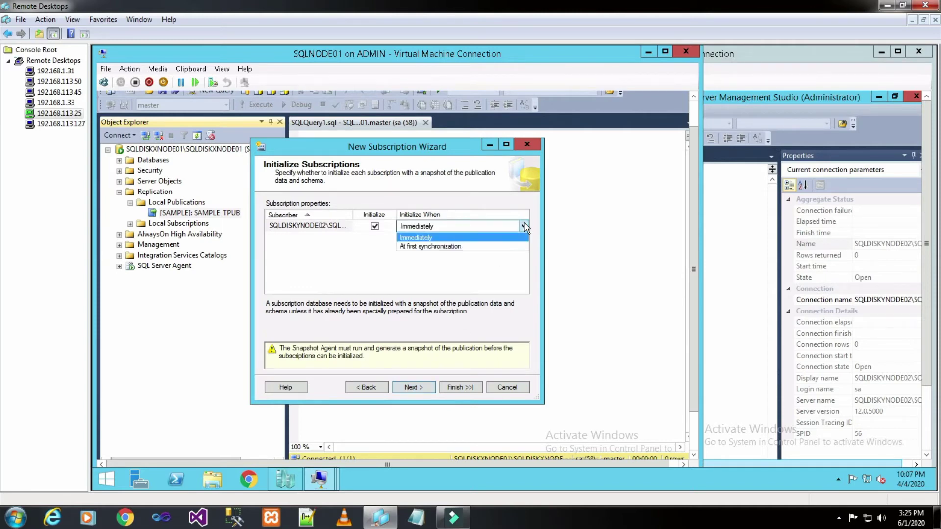
click(510, 281)
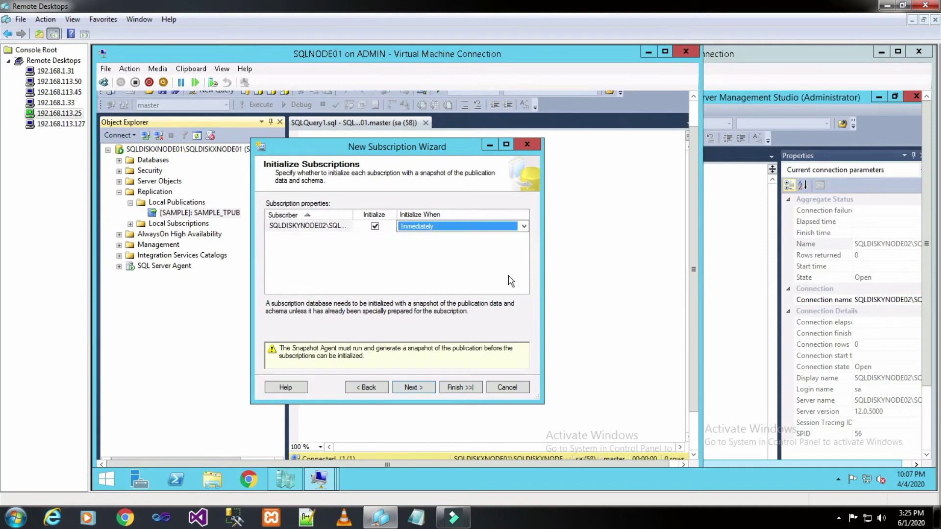
click(413, 387)
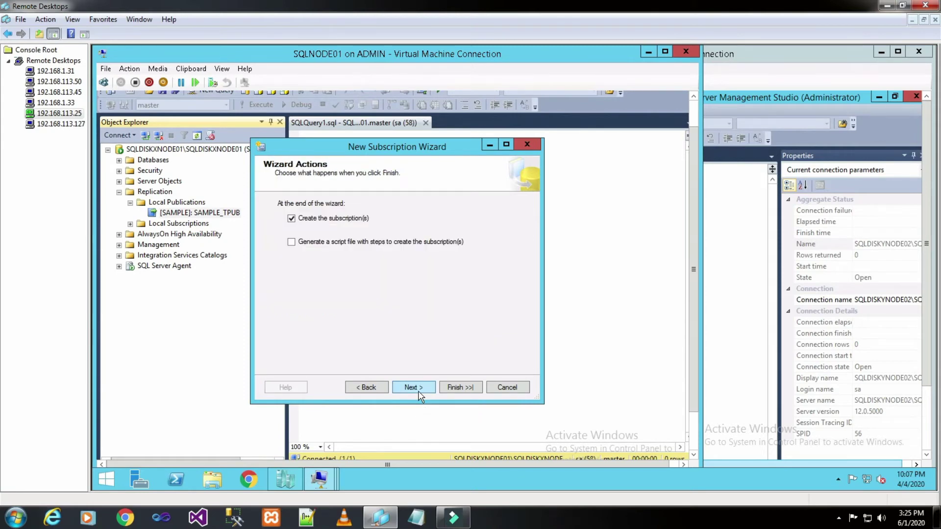
Create the subscription without generating a script file and close the wizard once it has finished
click(419, 391)
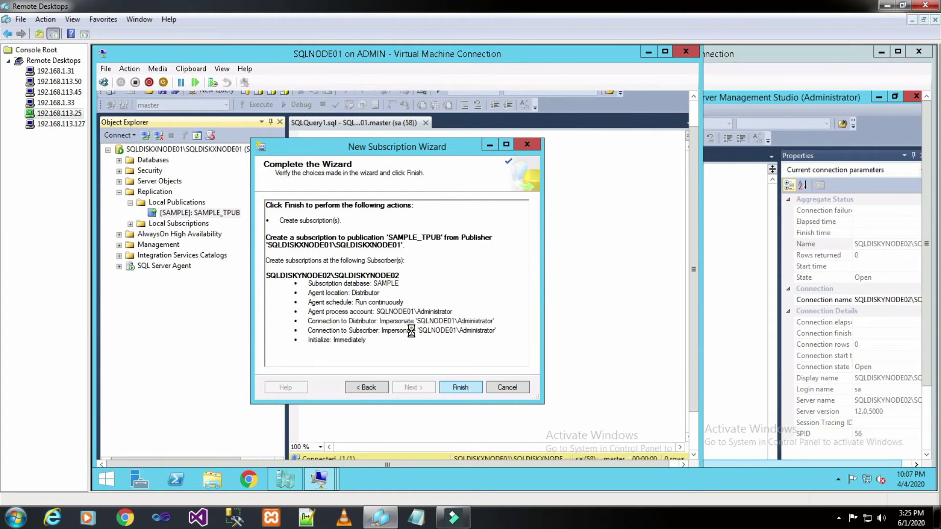
key(Return)
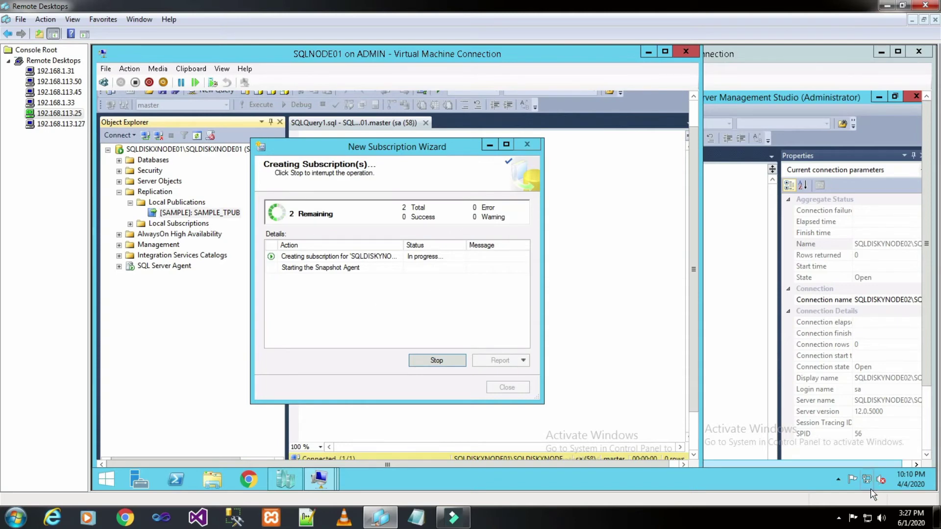
click(838, 479)
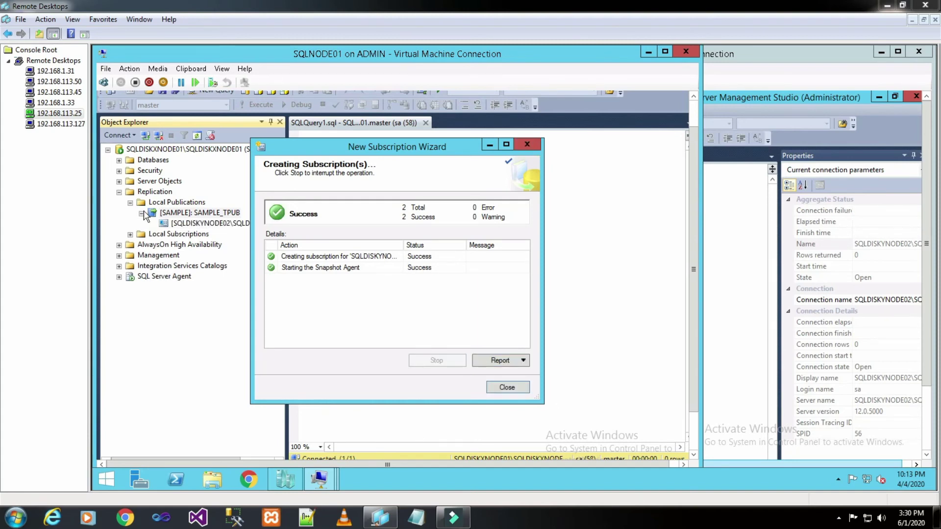
click(513, 387)
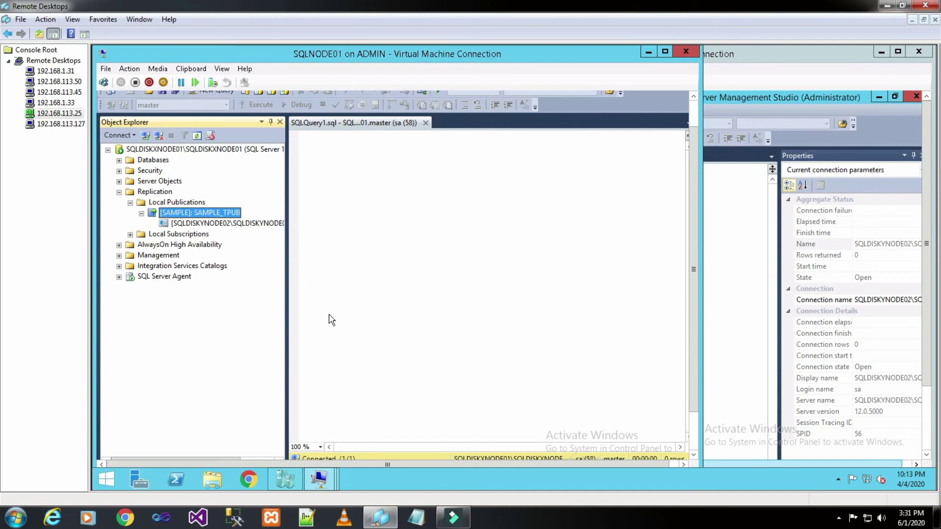
Switch to the SQLNODE02 virtual machine and unlock it with the Administrator account password
mouse_move(329, 472)
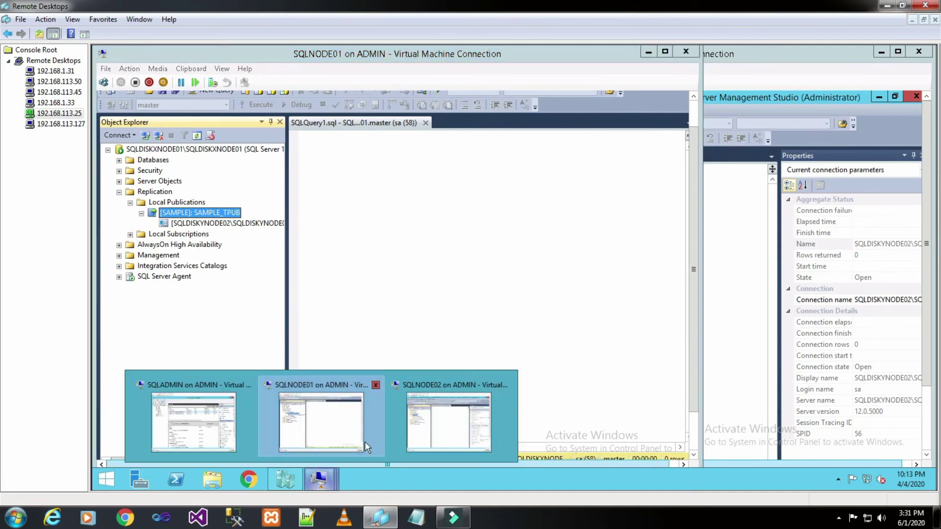
click(415, 425)
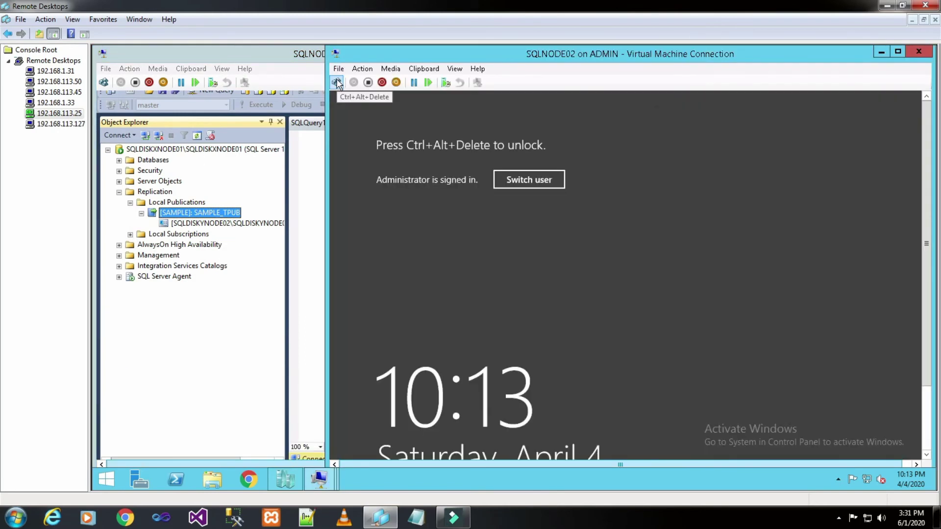
click(337, 83)
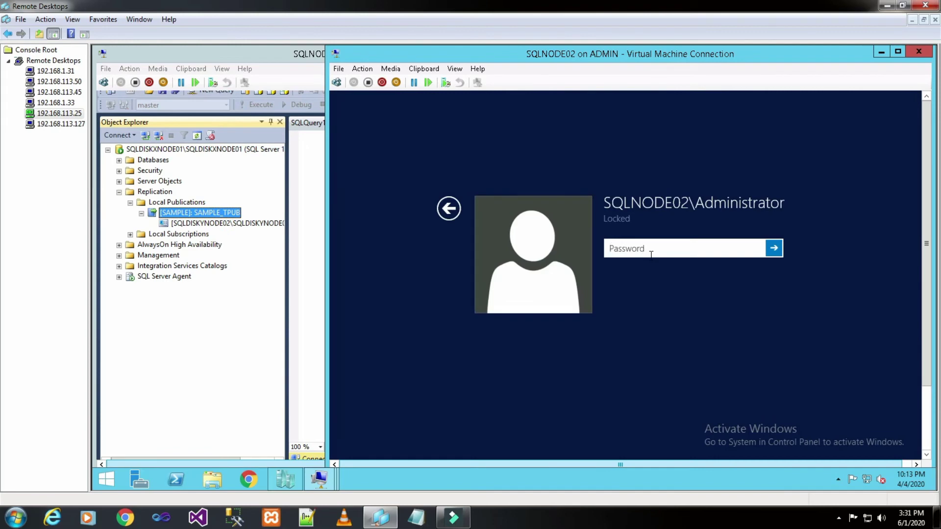
text(••••••••••••)
key(Return)
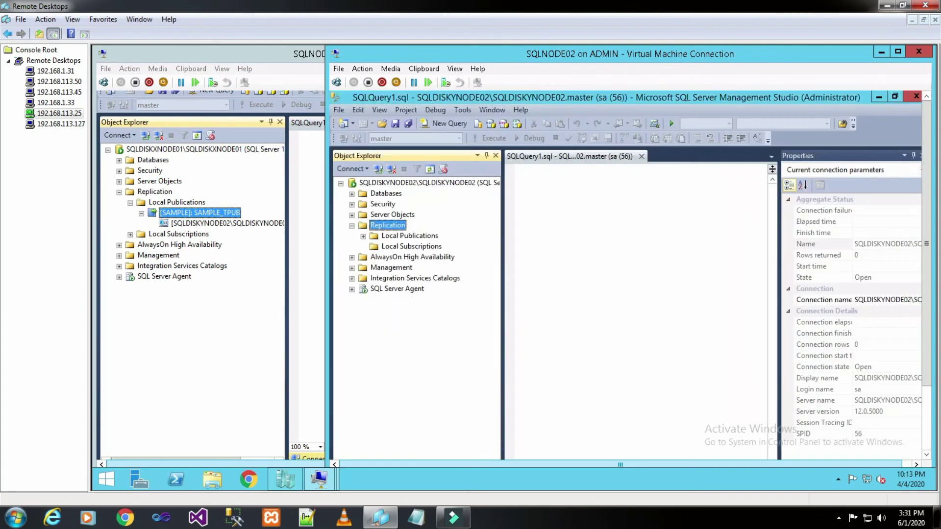
Refresh the Replication folder on SQLNODE02 and check its local publications and subscriptions
right_click(387, 229)
click(416, 327)
click(364, 247)
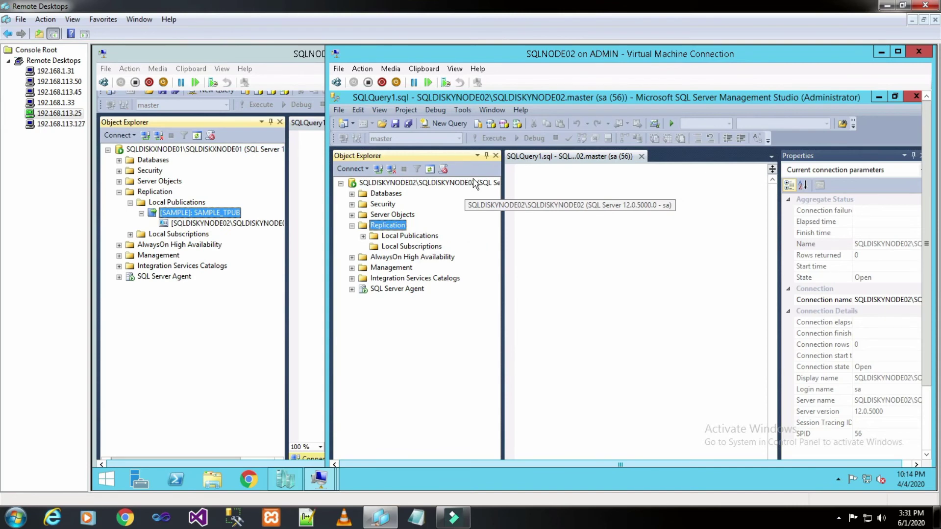
click(363, 236)
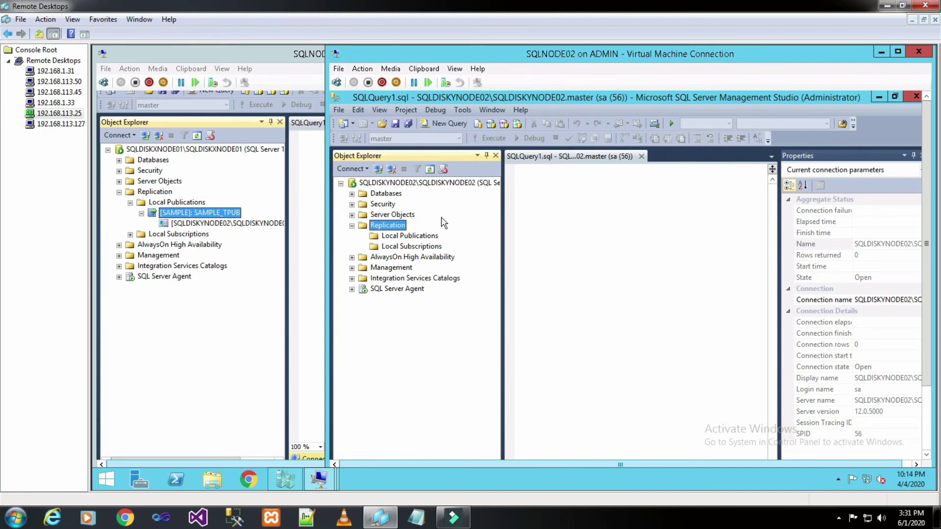
Refresh the Replication folder on SQLNODE01, expand Local Publications and Local Subscriptions, and return to the SQLNODE02 virtual machine
click(155, 192)
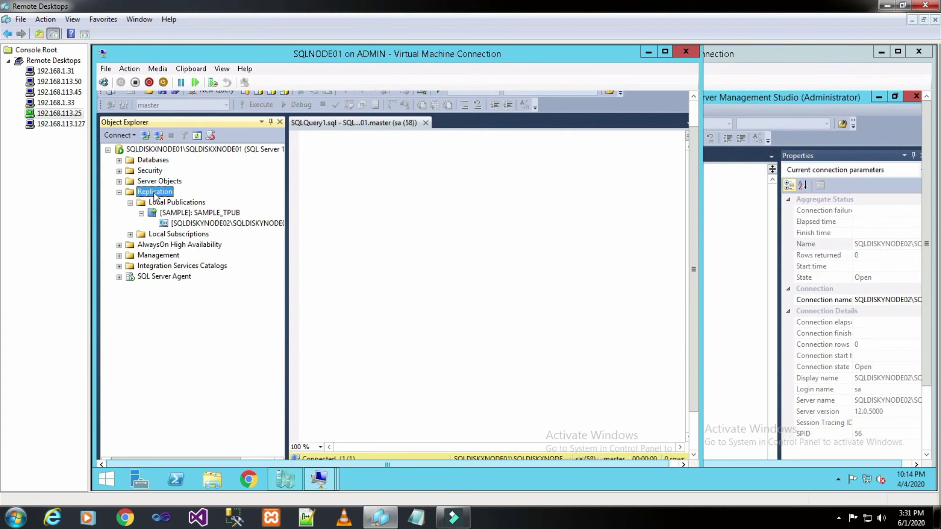
right_click(155, 196)
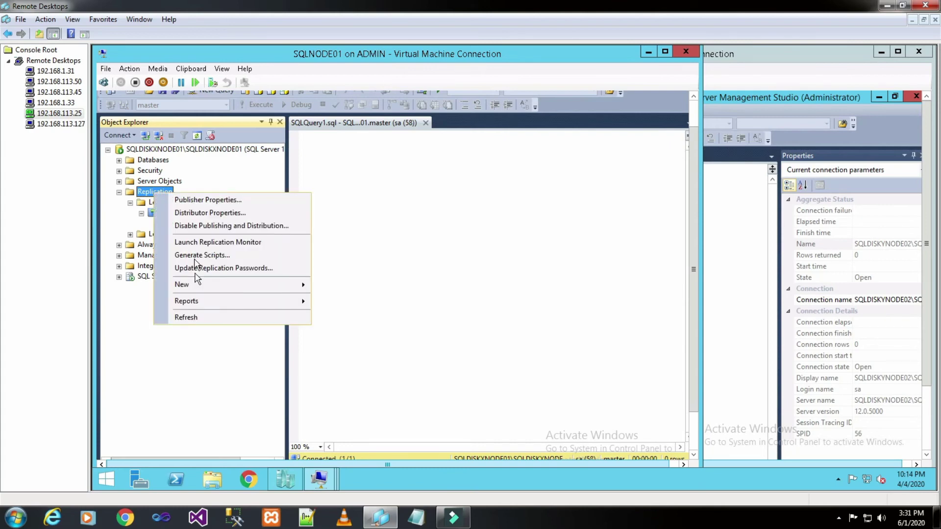
click(194, 318)
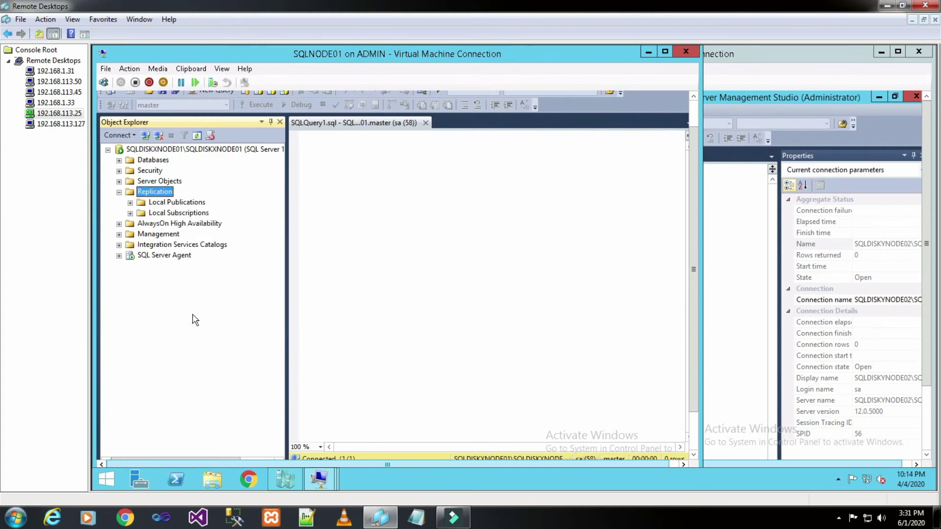
click(130, 202)
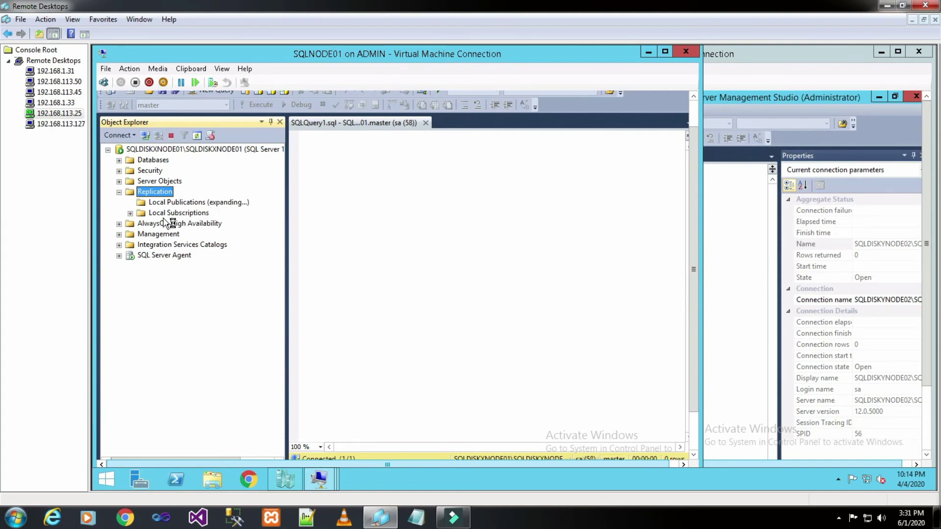
click(130, 214)
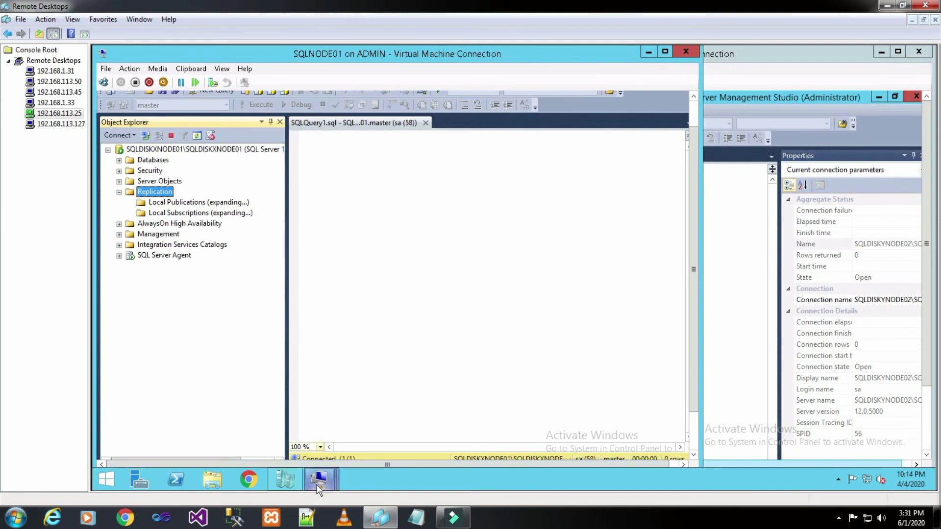
mouse_move(316, 483)
click(427, 425)
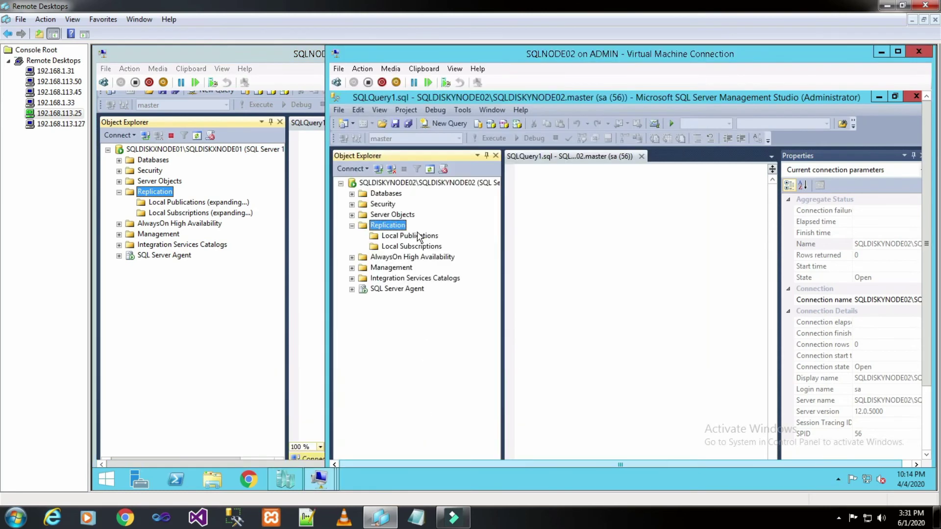
Refresh Replication on SQLNODE02, expand Local Subscriptions, and select the subscription under SAMPLE_TPUB on SQLNODE01
right_click(387, 226)
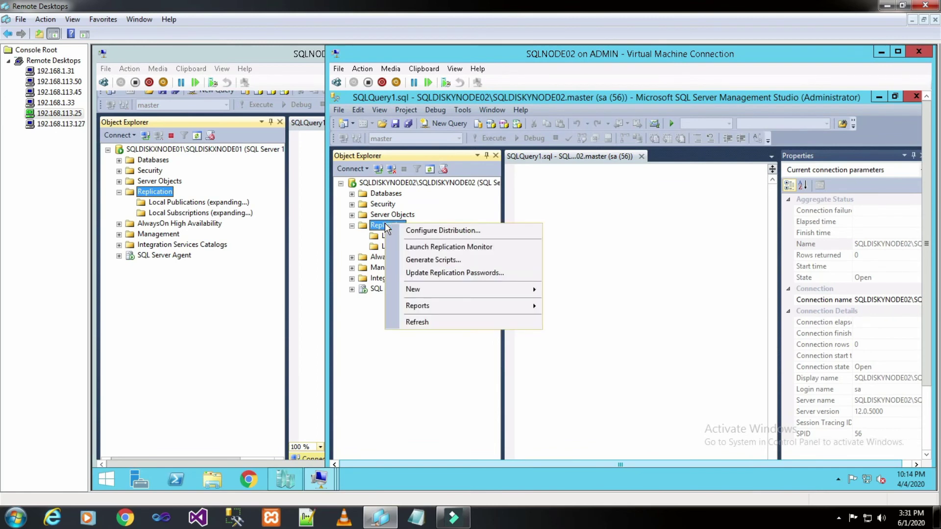
click(417, 323)
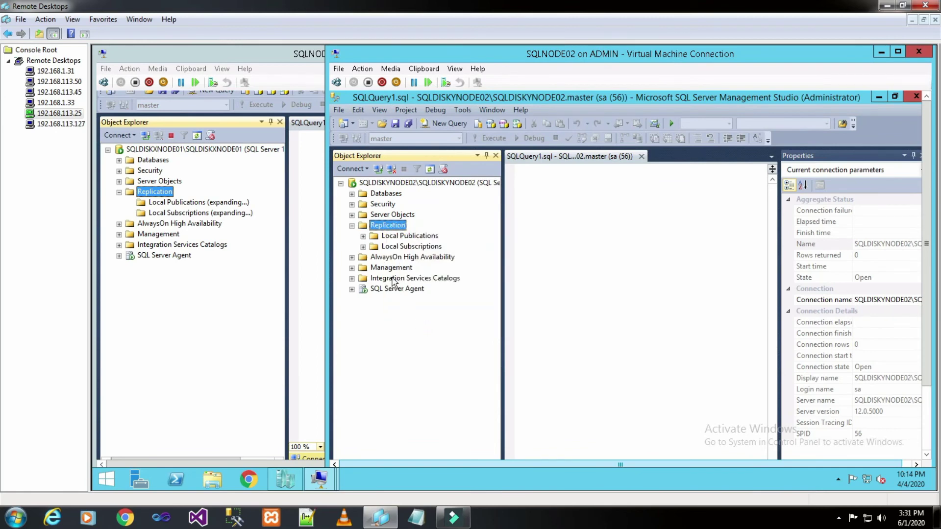
click(363, 247)
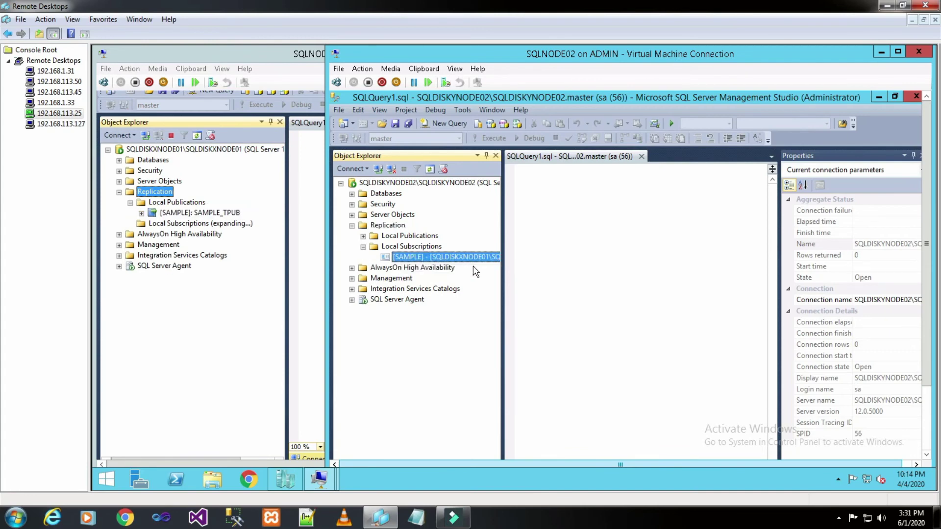
click(142, 214)
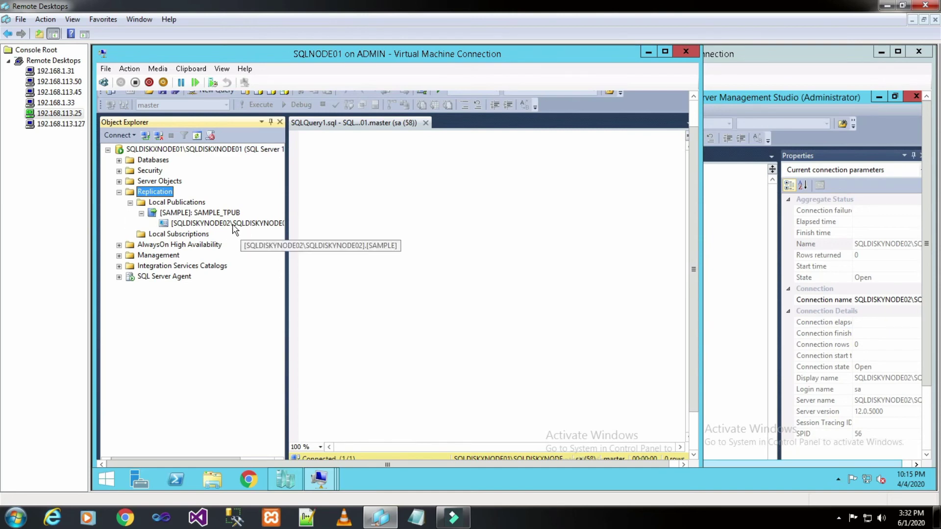
click(233, 225)
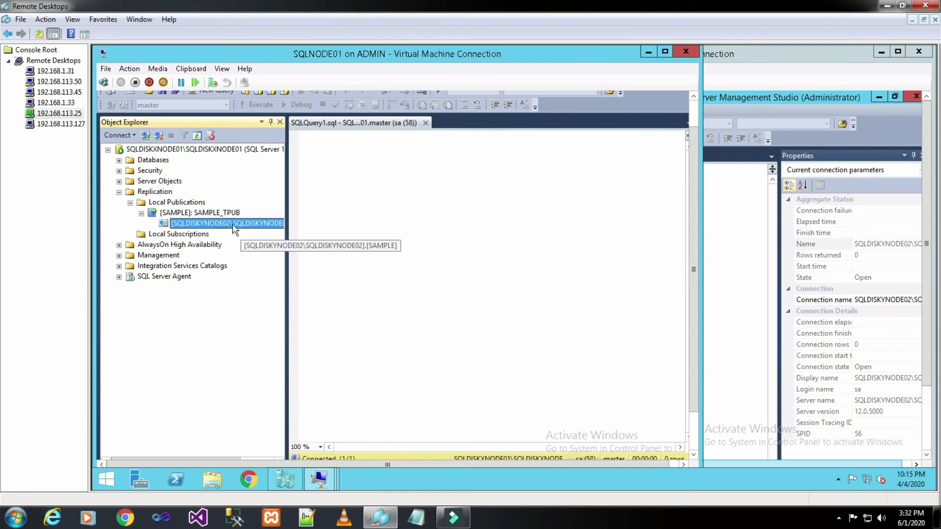
On SQLNODE02, refresh the SAMPLE database and check which tables it contains, then collapse it
click(319, 479)
click(466, 425)
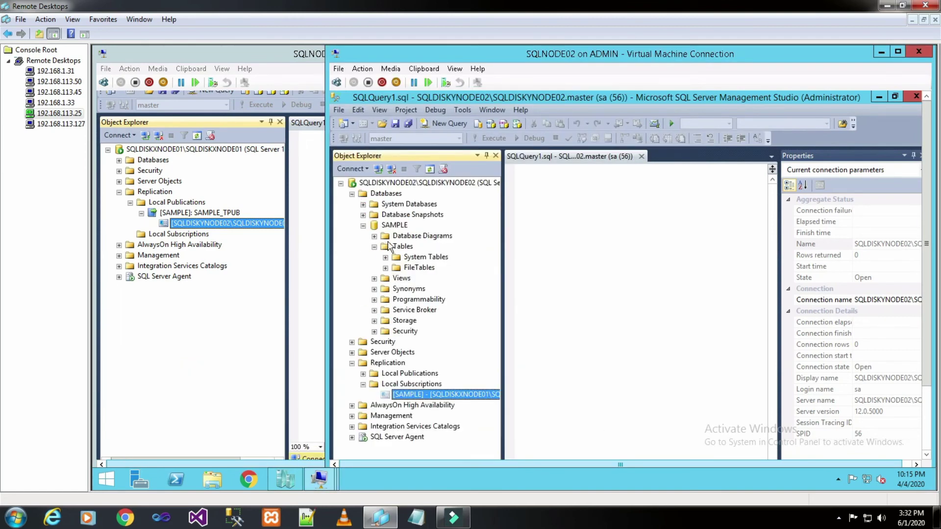
click(394, 225)
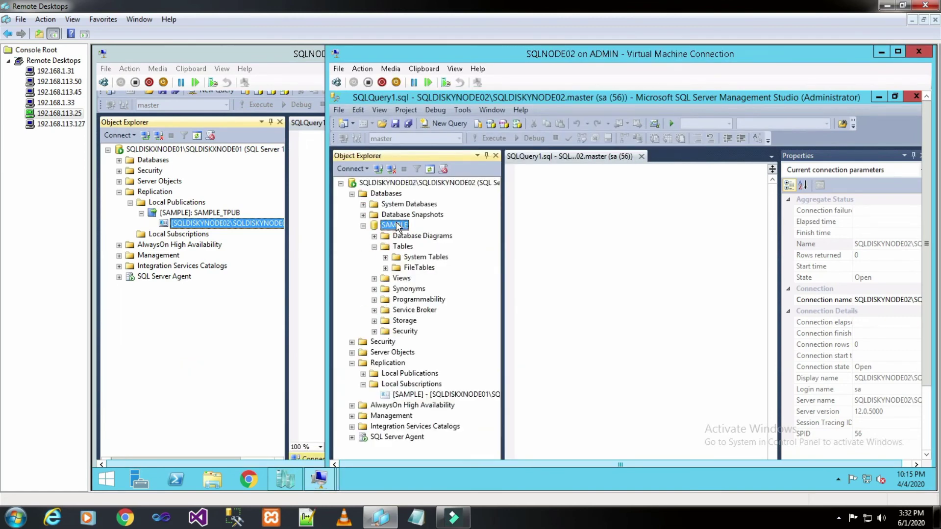
right_click(397, 226)
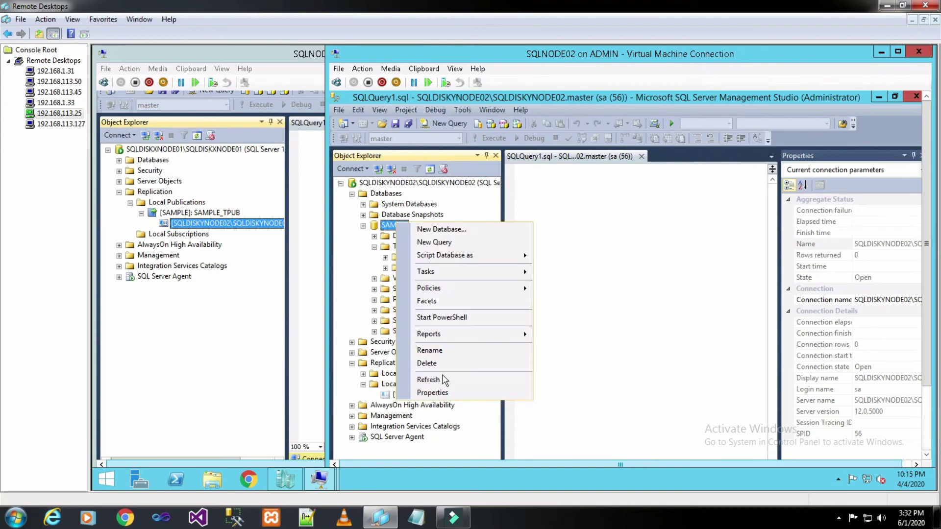
click(442, 379)
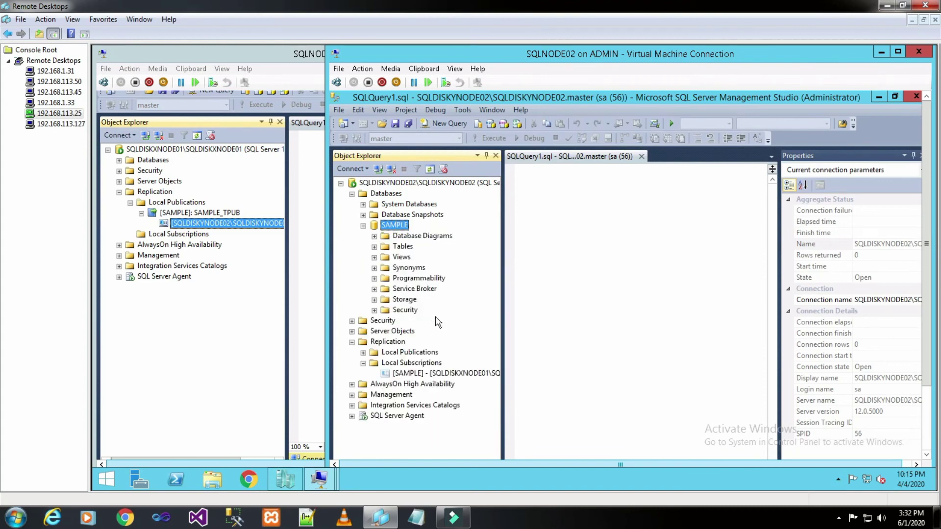
click(374, 247)
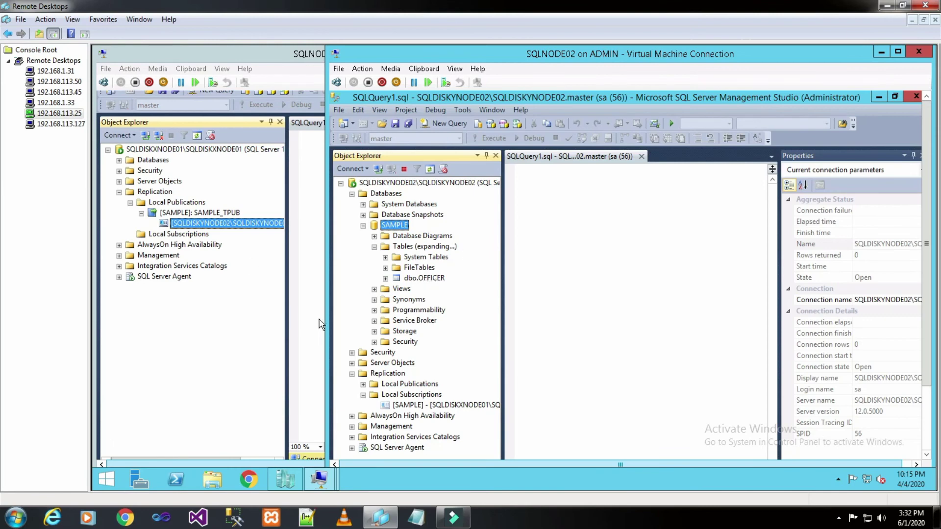
click(363, 226)
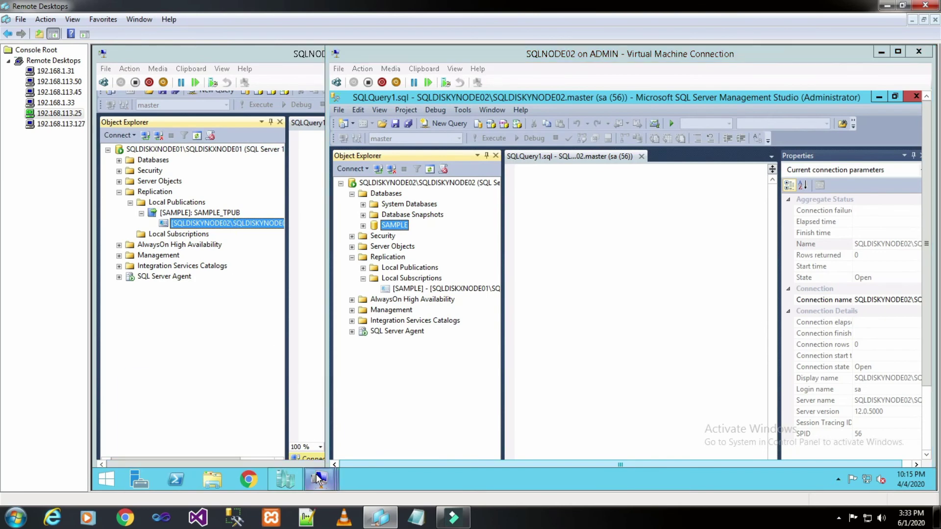
Return to SQLNODE01 and request the synchronization status of the subscription under SAMPLE_TPUB
mouse_move(319, 479)
click(325, 428)
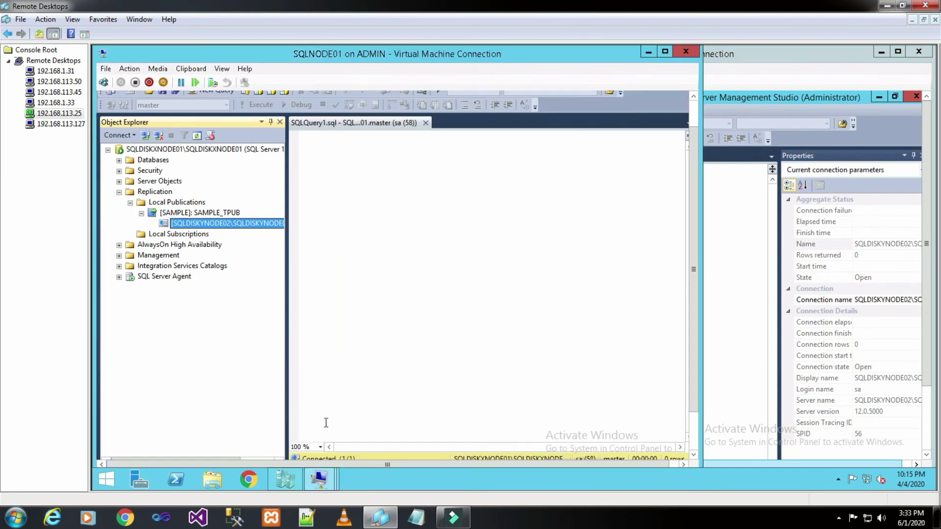
right_click(242, 226)
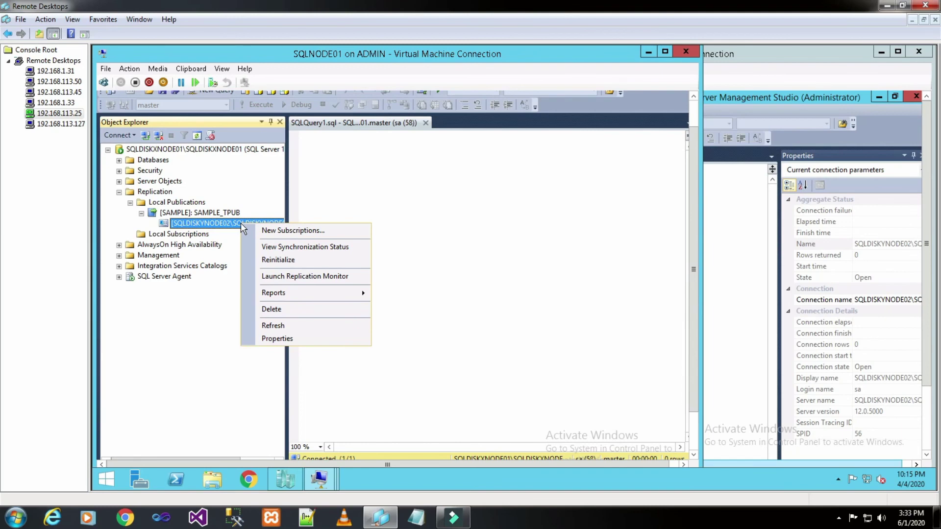
click(261, 249)
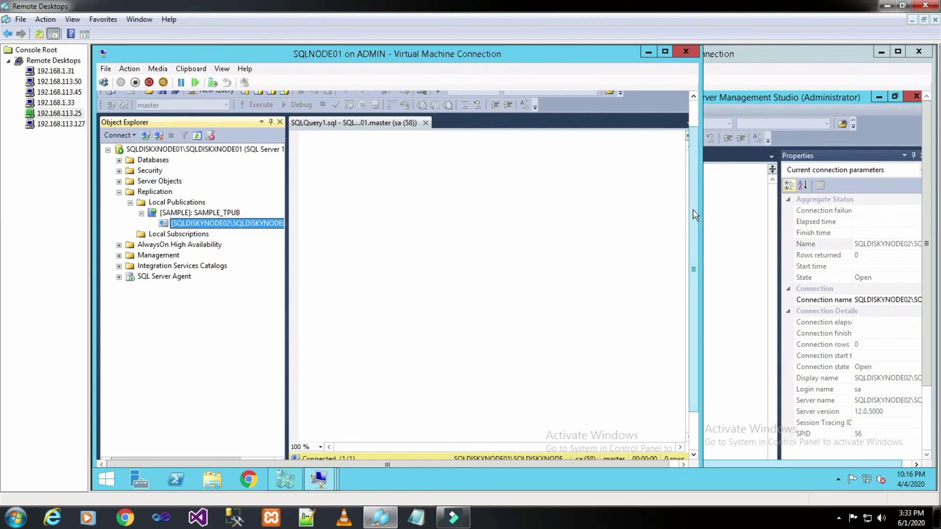
drag(694, 214, 693, 273)
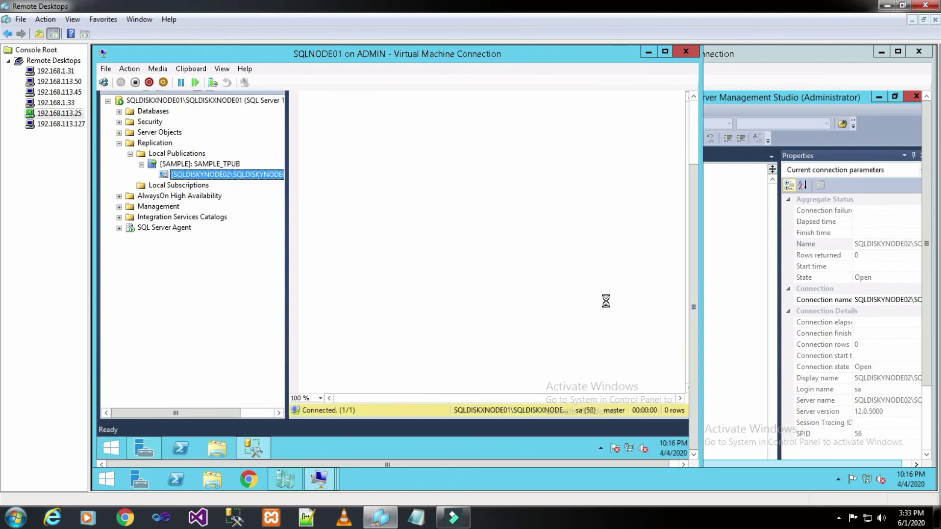
drag(694, 294, 702, 221)
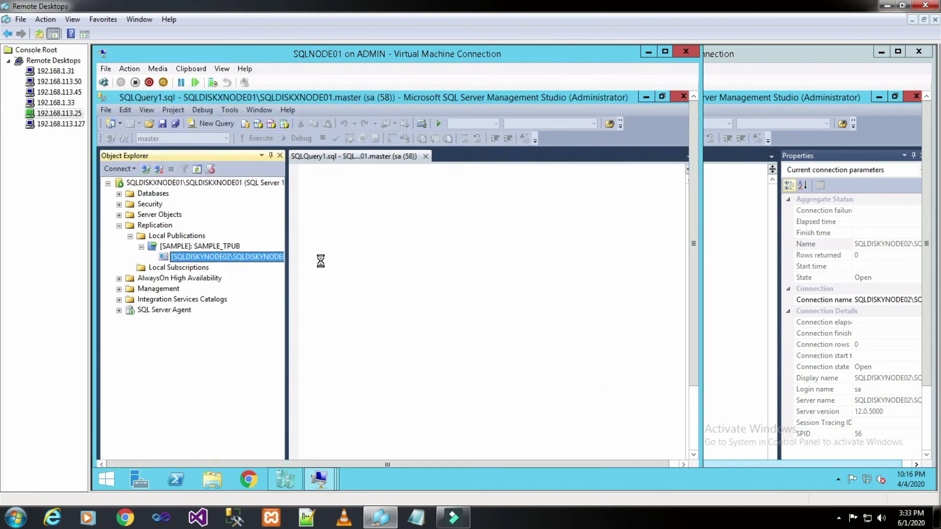
mouse_move(328, 478)
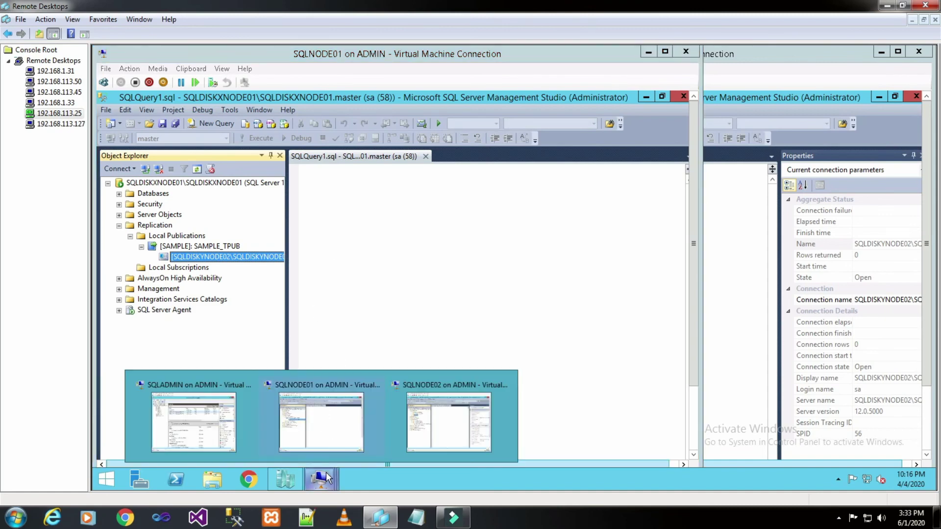
click(437, 432)
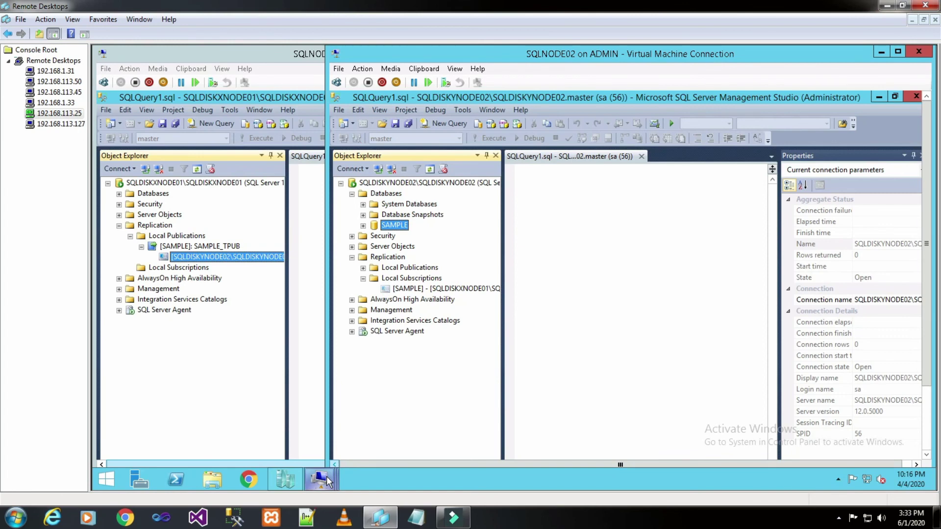
mouse_move(327, 480)
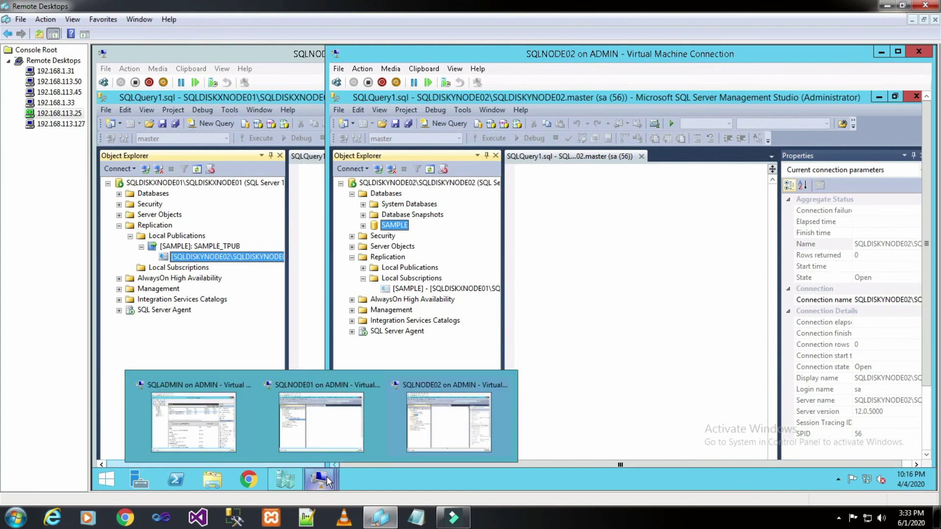
click(307, 431)
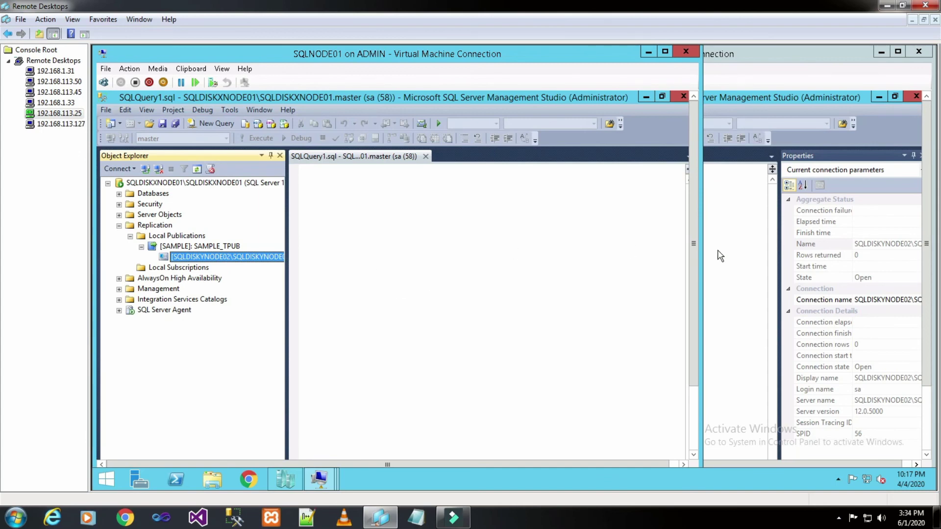
Check the subscription's View Synchronization Status window on SQLNODE01 and dismiss it
drag(700, 255, 696, 324)
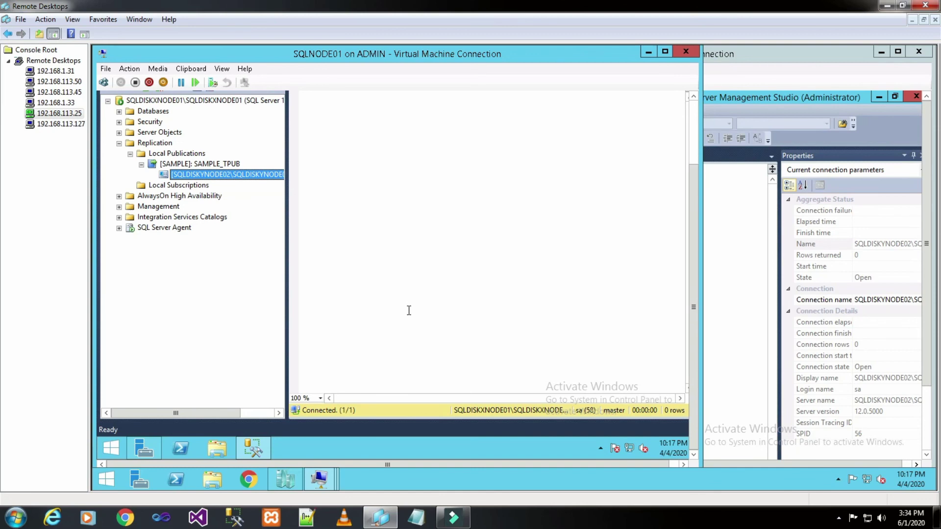
double_click(236, 175)
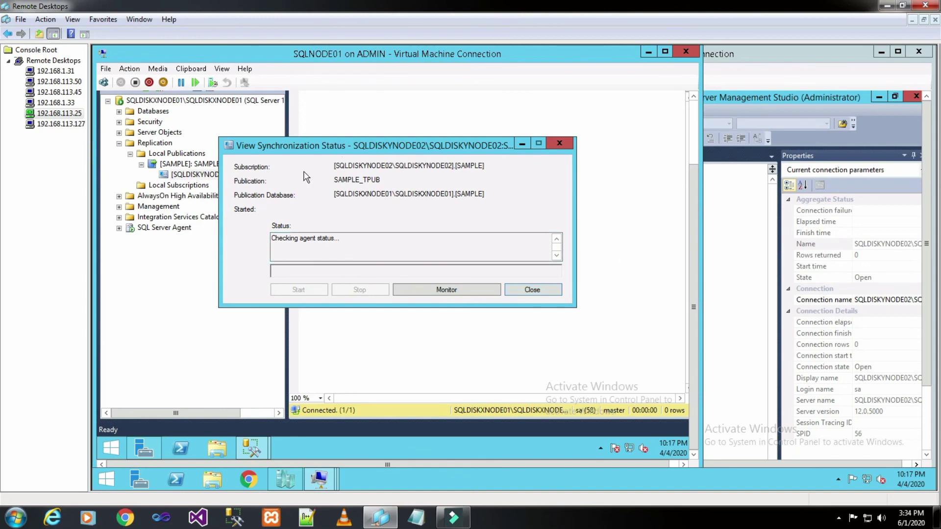
click(523, 145)
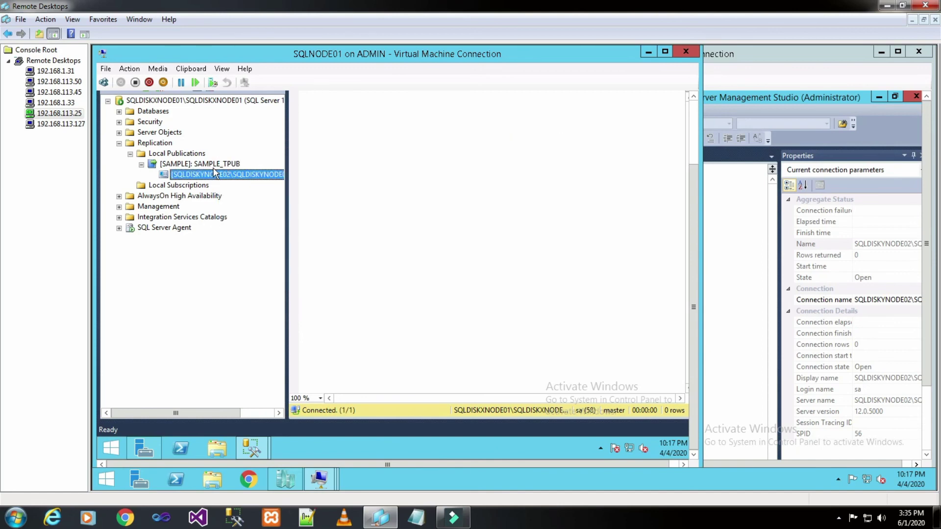
Launch Replication Monitor for the subscription under SAMPLE_TPUB and maximize the monitor window in the restored Remote Desktops session
mouse_move(180, 175)
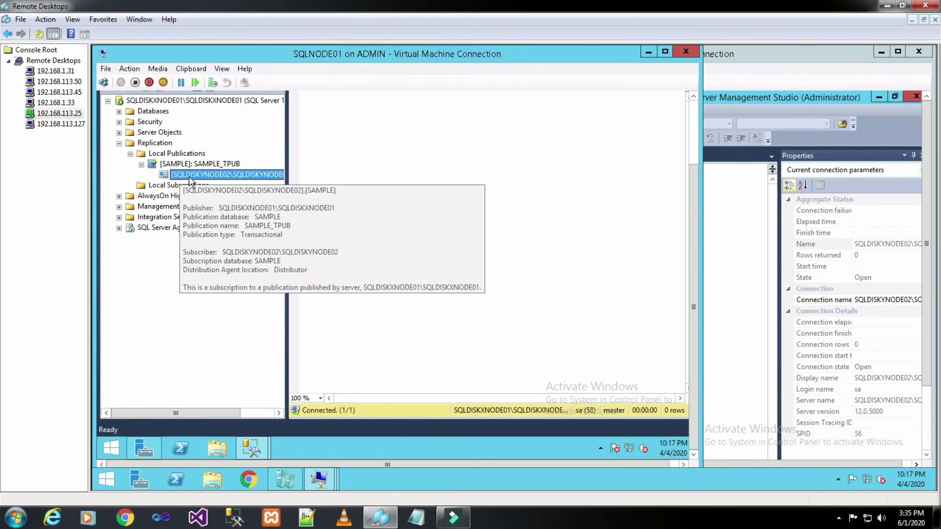
right_click(191, 182)
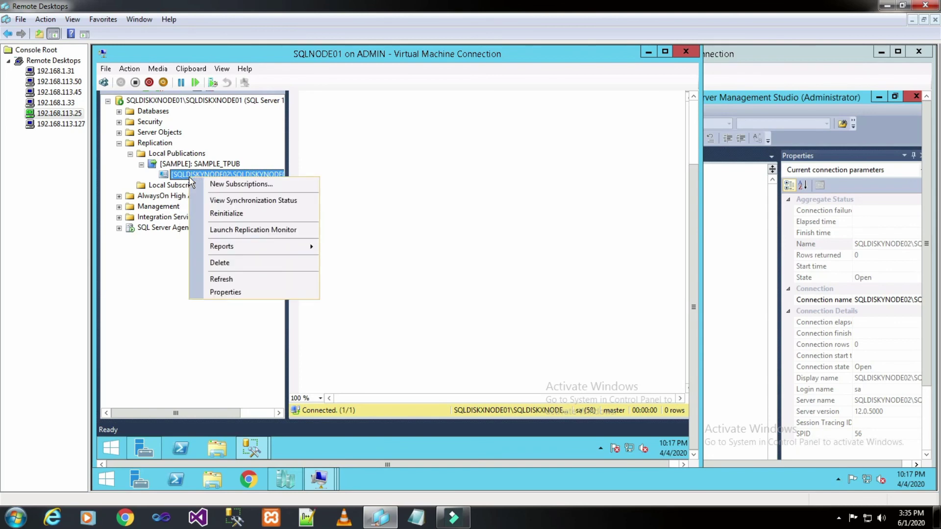
click(248, 231)
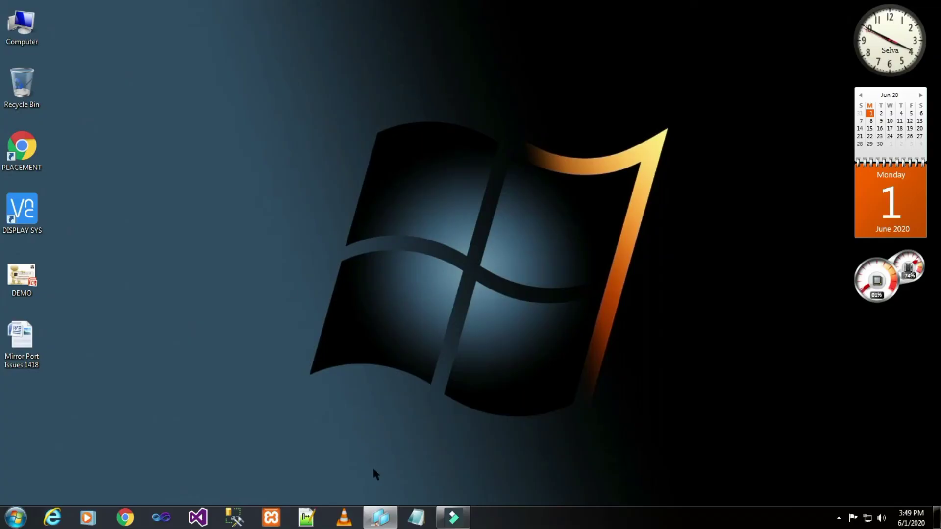
click(382, 516)
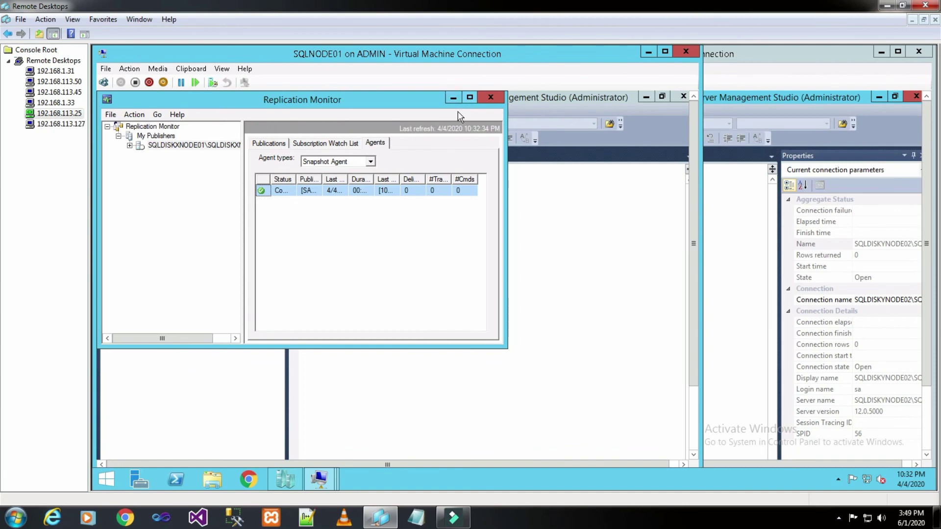
click(473, 94)
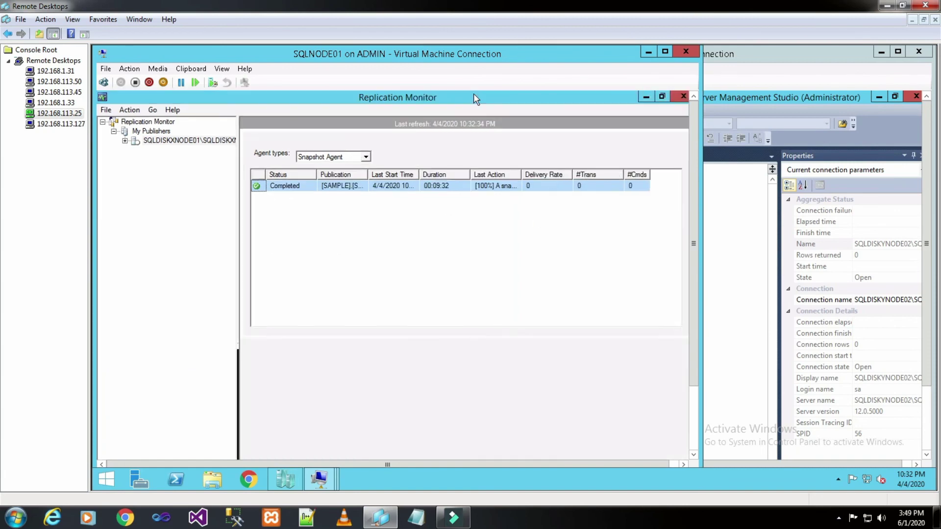
click(648, 94)
right_click(202, 259)
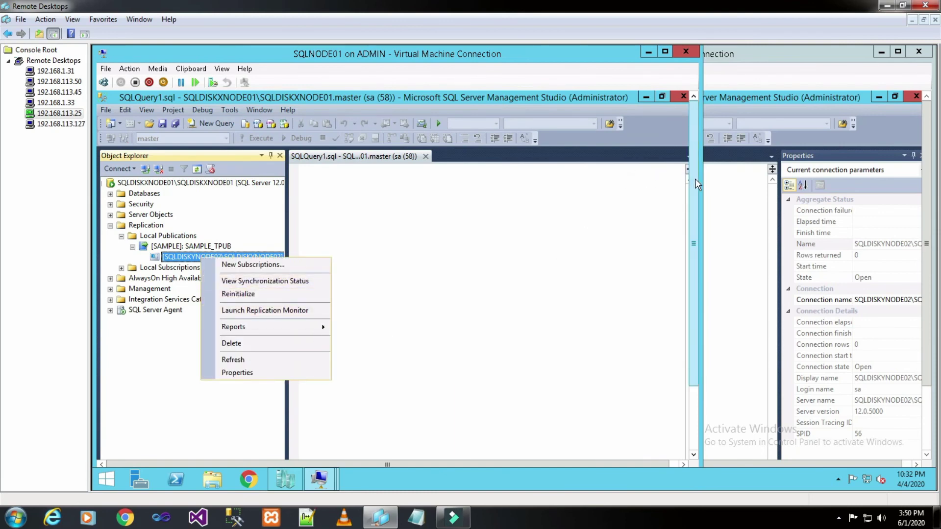
drag(698, 185, 698, 247)
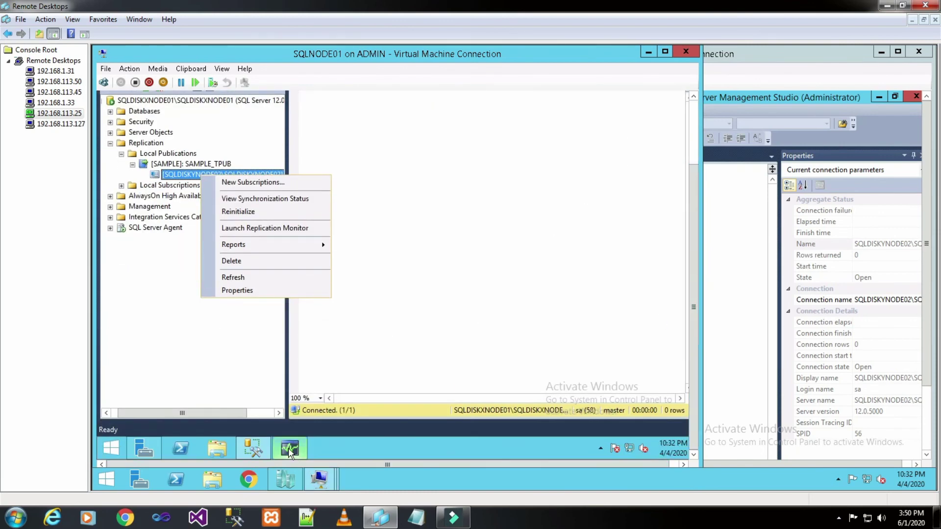
click(289, 449)
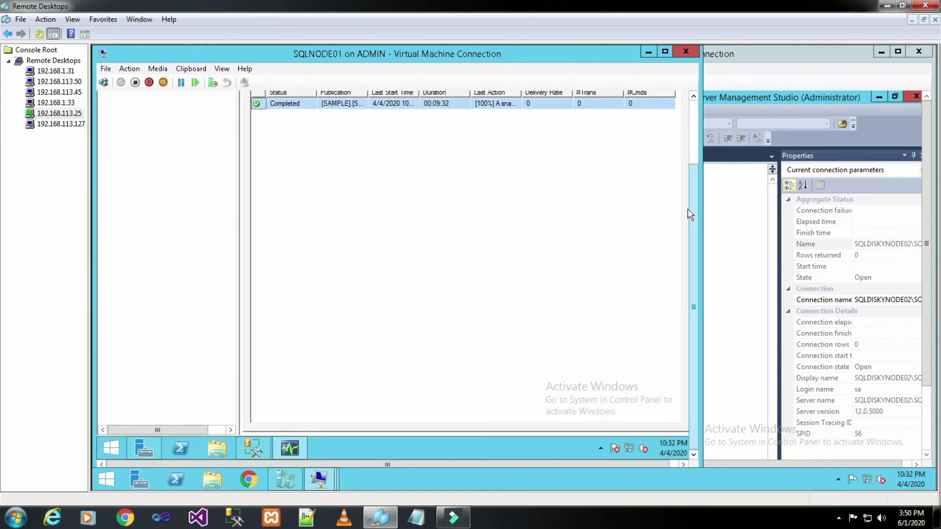
drag(693, 209, 693, 147)
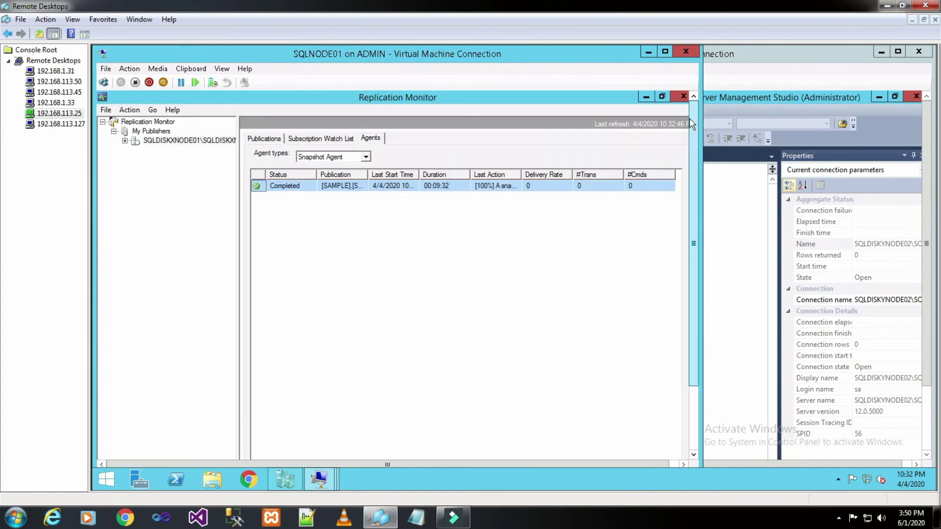
View the details of the SAMPLE_TPUB Snapshot Agent in Replication Monitor and maximize its history window
right_click(311, 188)
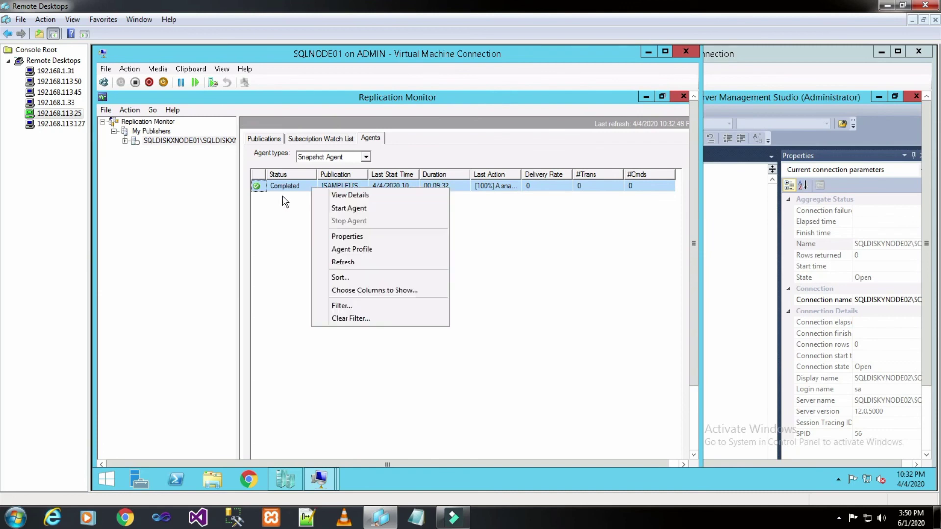
click(353, 195)
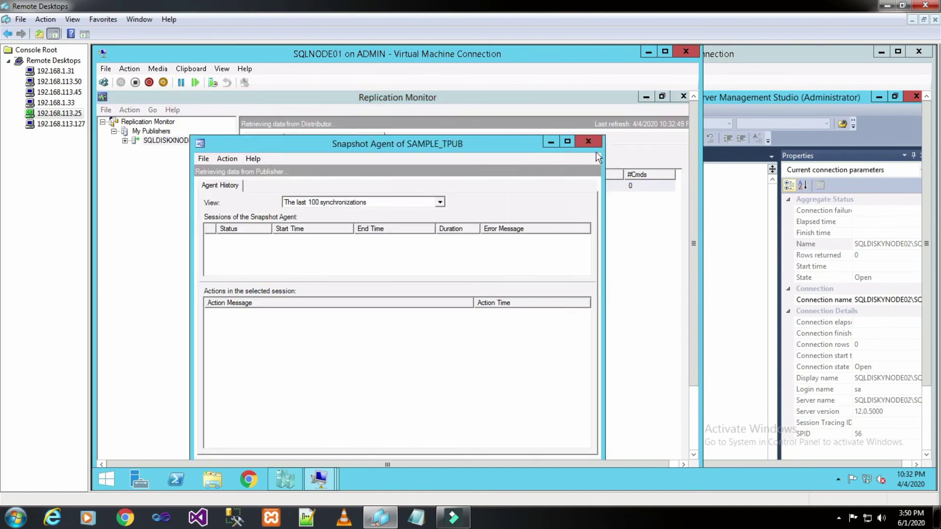
click(567, 141)
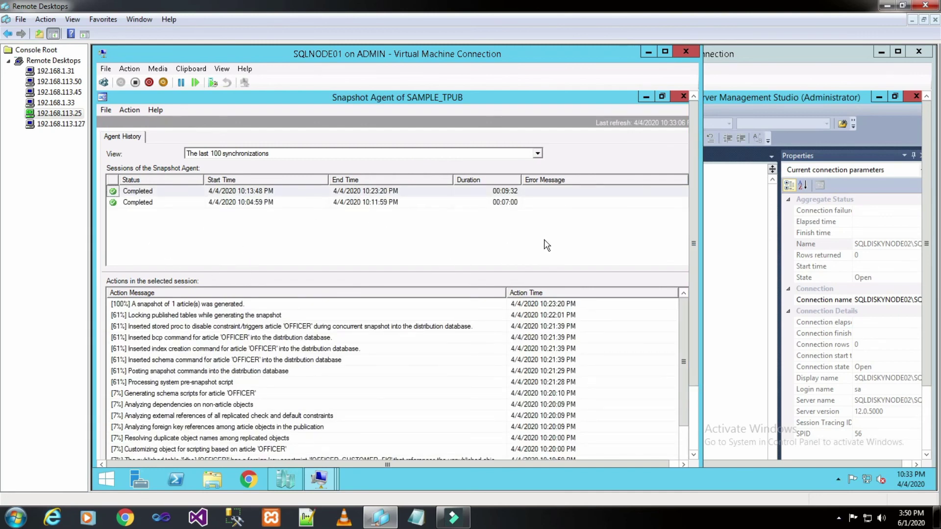
Review the Snapshot Agent's action messages, select the earlier session, and minimize Remote Desktops
scroll(695, 225, down, 2)
scroll(694, 224, down, 3)
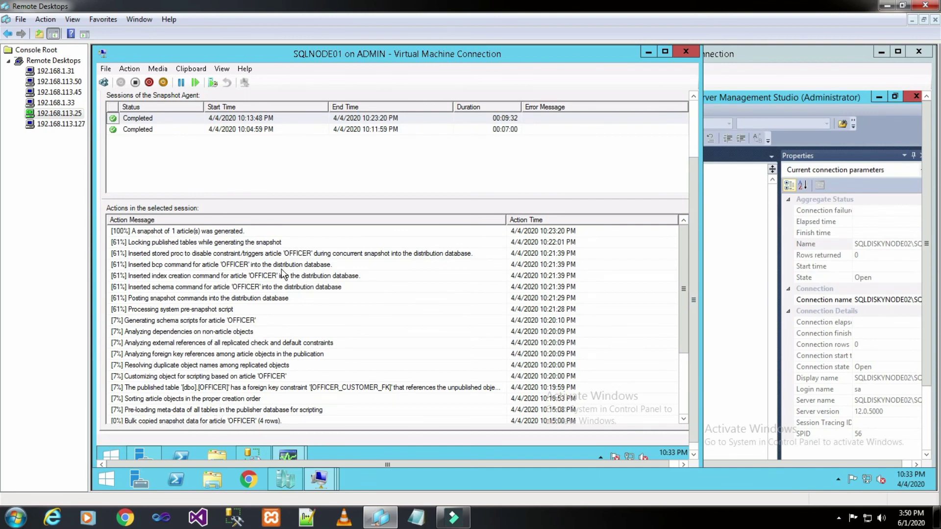
scroll(289, 276, down, 3)
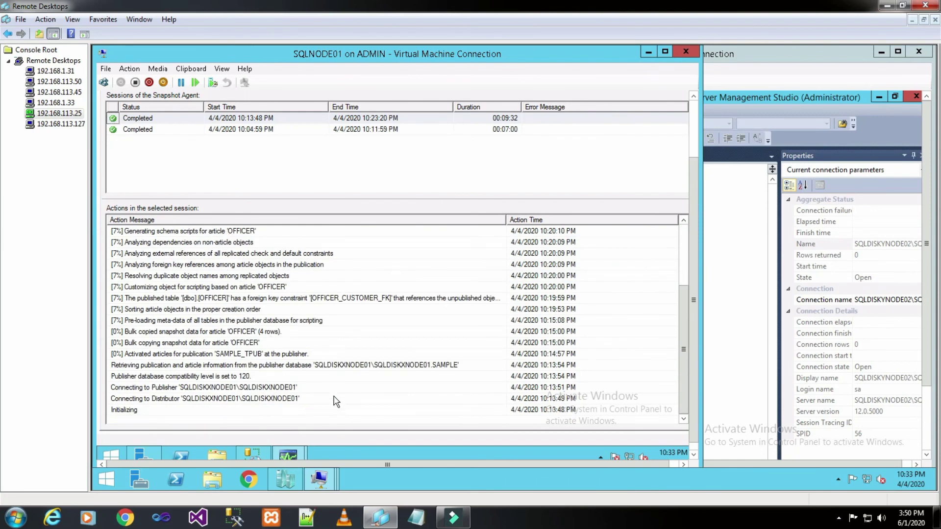
scroll(276, 363, up, 3)
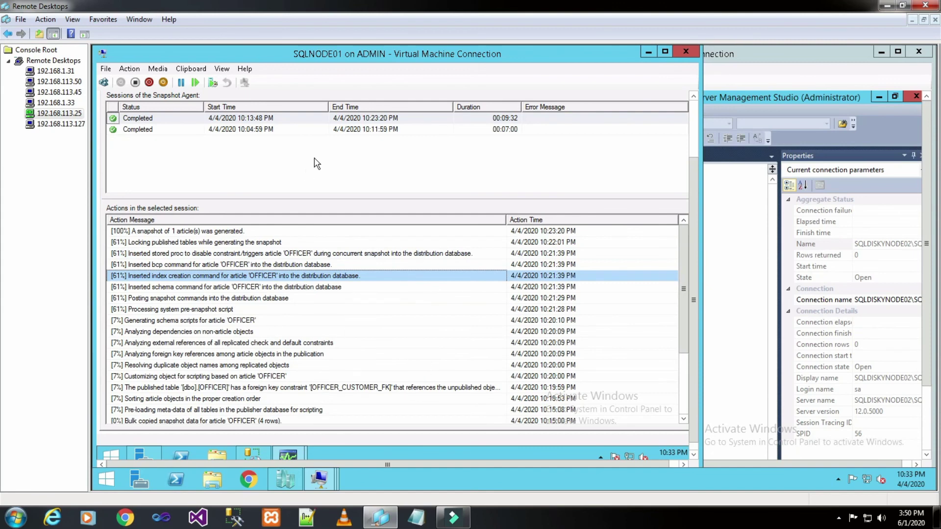
click(257, 133)
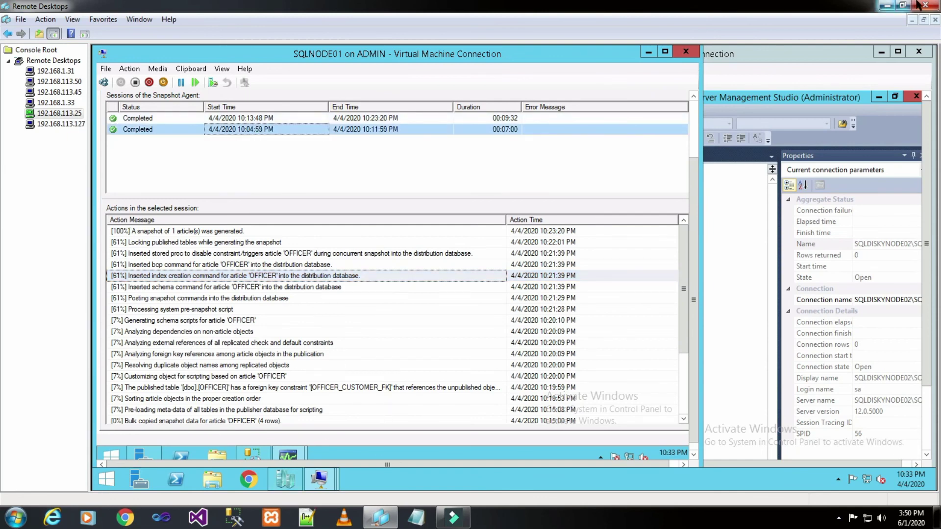
click(892, 7)
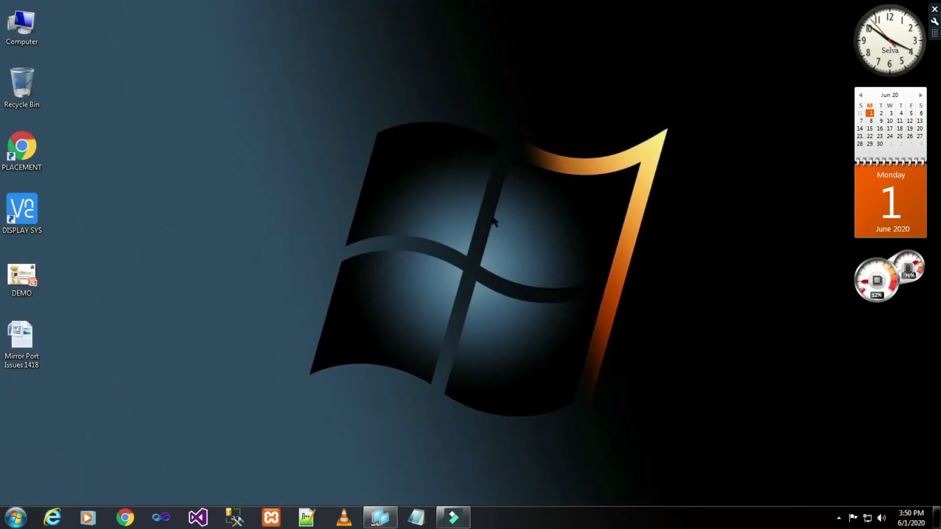